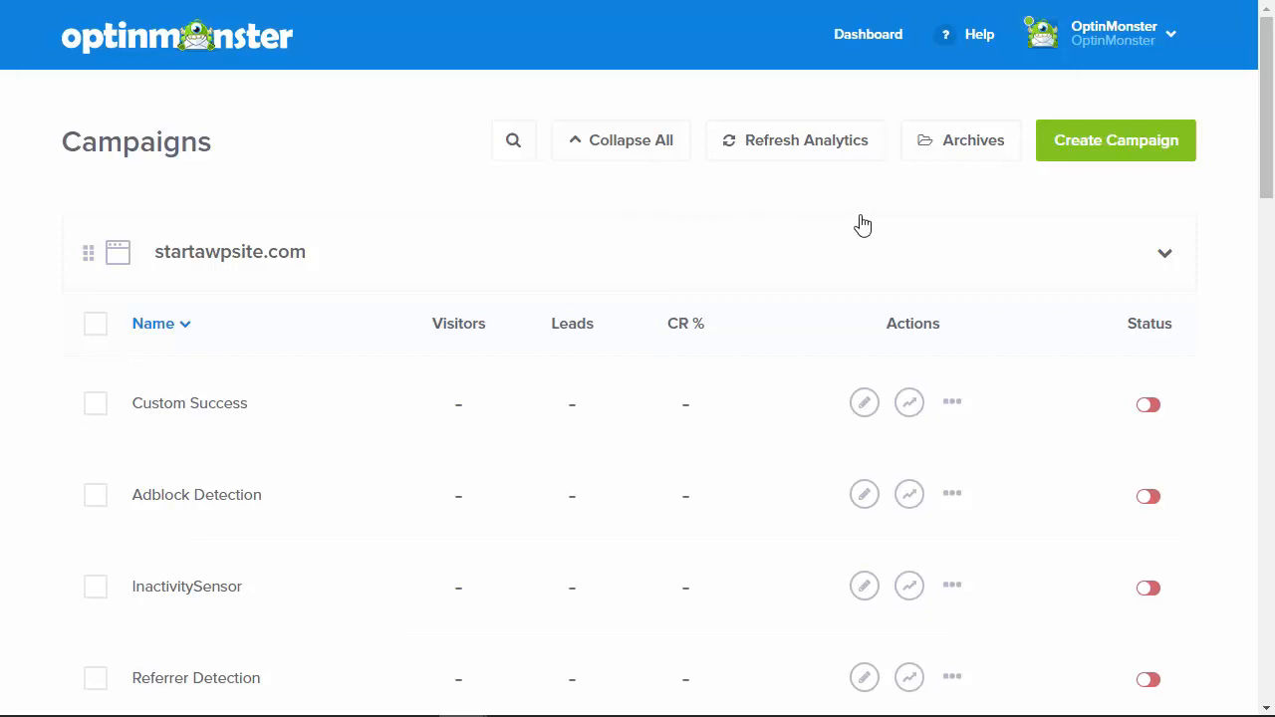
Create a Lightbox Popup campaign from the Entice template, name it "Scheduled campaign" and start building it
{"action": "left_click", "coordinate": [1099, 151]}
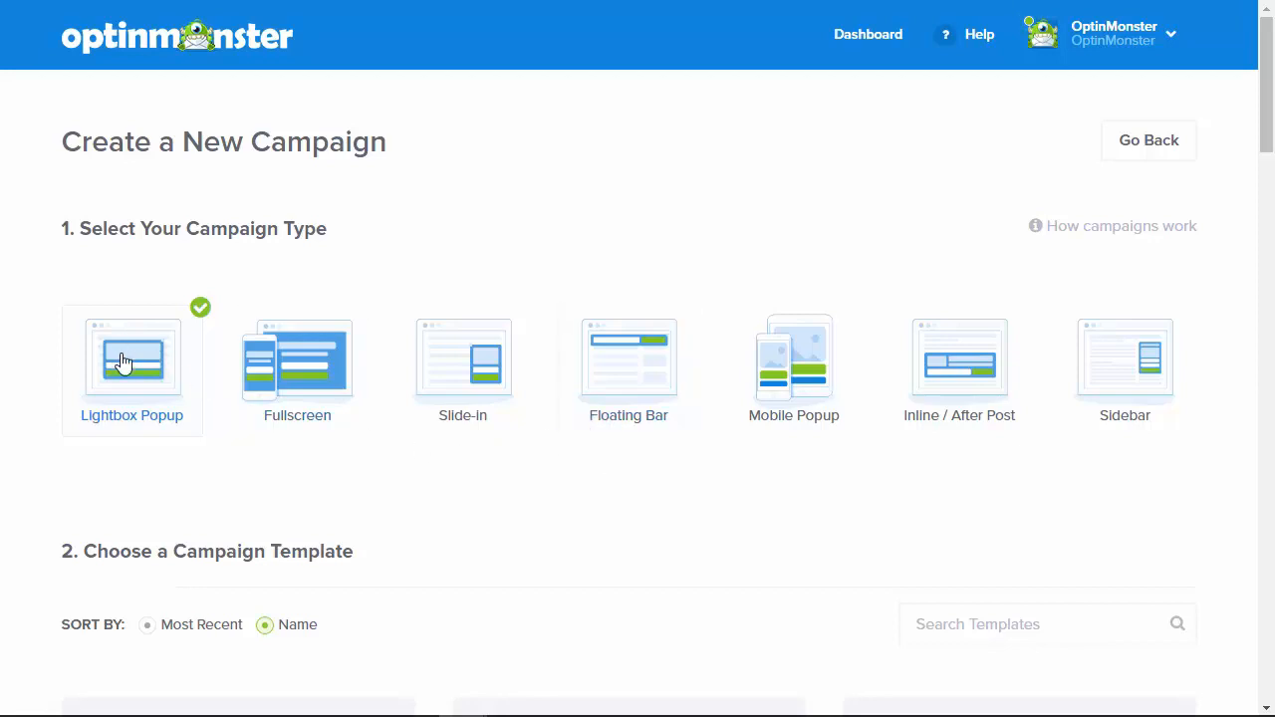
{"action": "scroll", "coordinate": [50, 332], "scroll_direction": "down", "scroll_amount": 2}
{"action": "scroll", "coordinate": [45, 223], "scroll_direction": "down", "scroll_amount": 4}
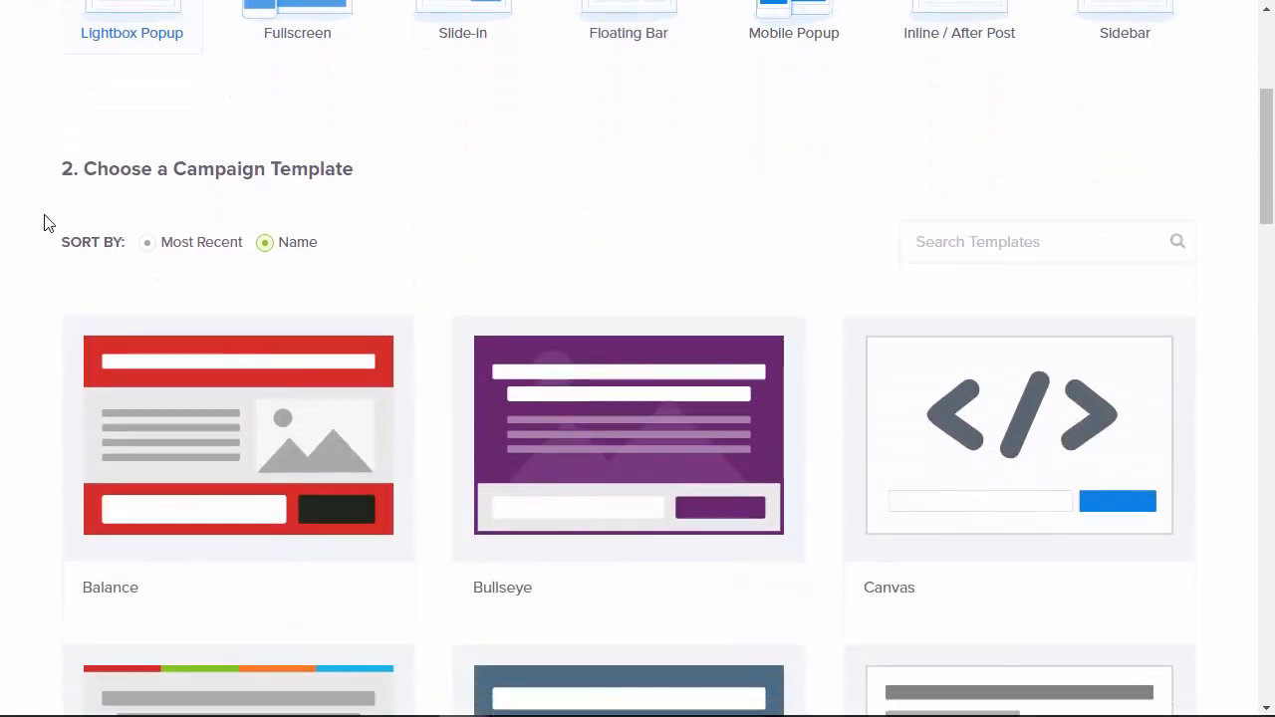
{"action": "scroll", "coordinate": [45, 223], "scroll_direction": "down", "scroll_amount": 5}
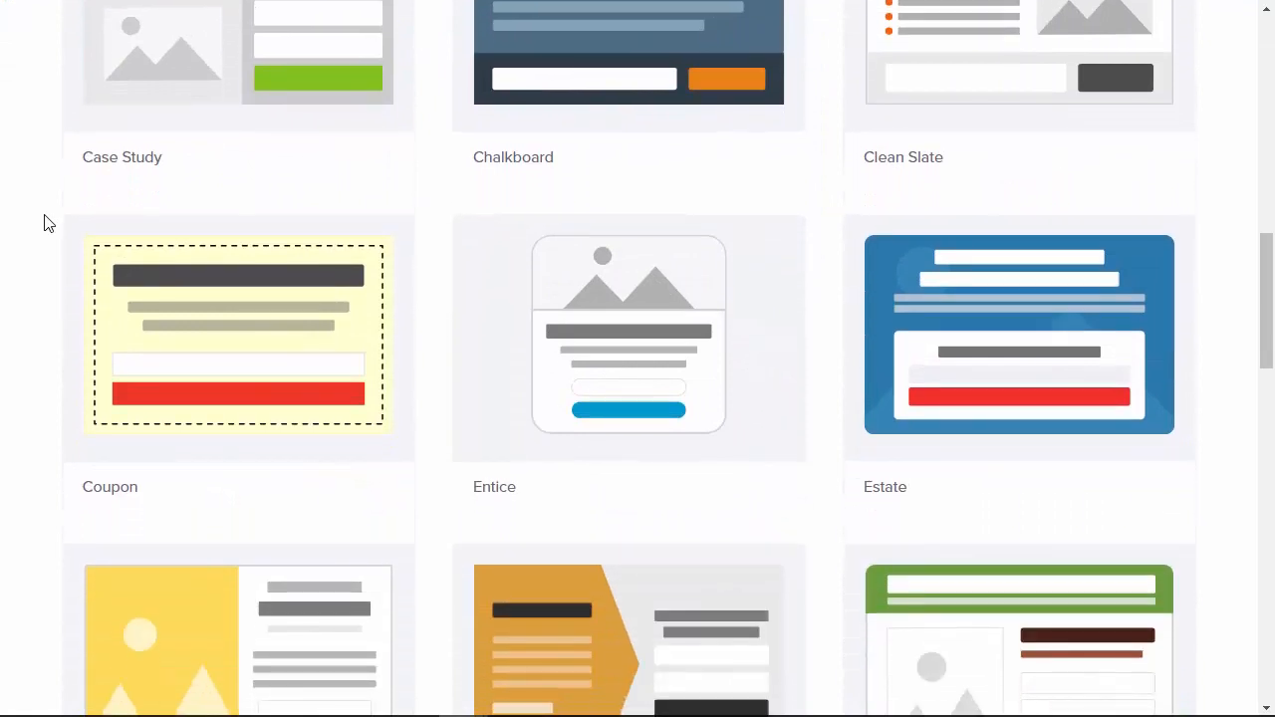
{"action": "left_click", "coordinate": [657, 337]}
{"action": "type", "text": "Scheduled campaign"}
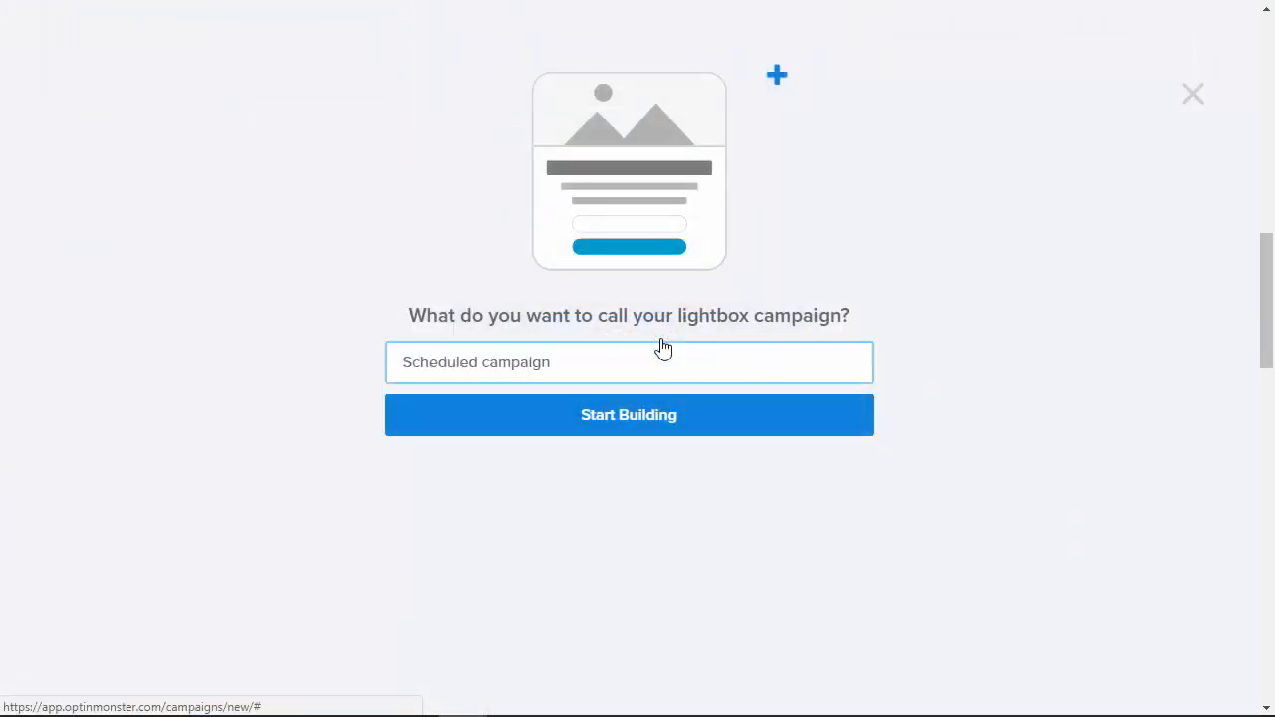
{"action": "left_click", "coordinate": [627, 432]}
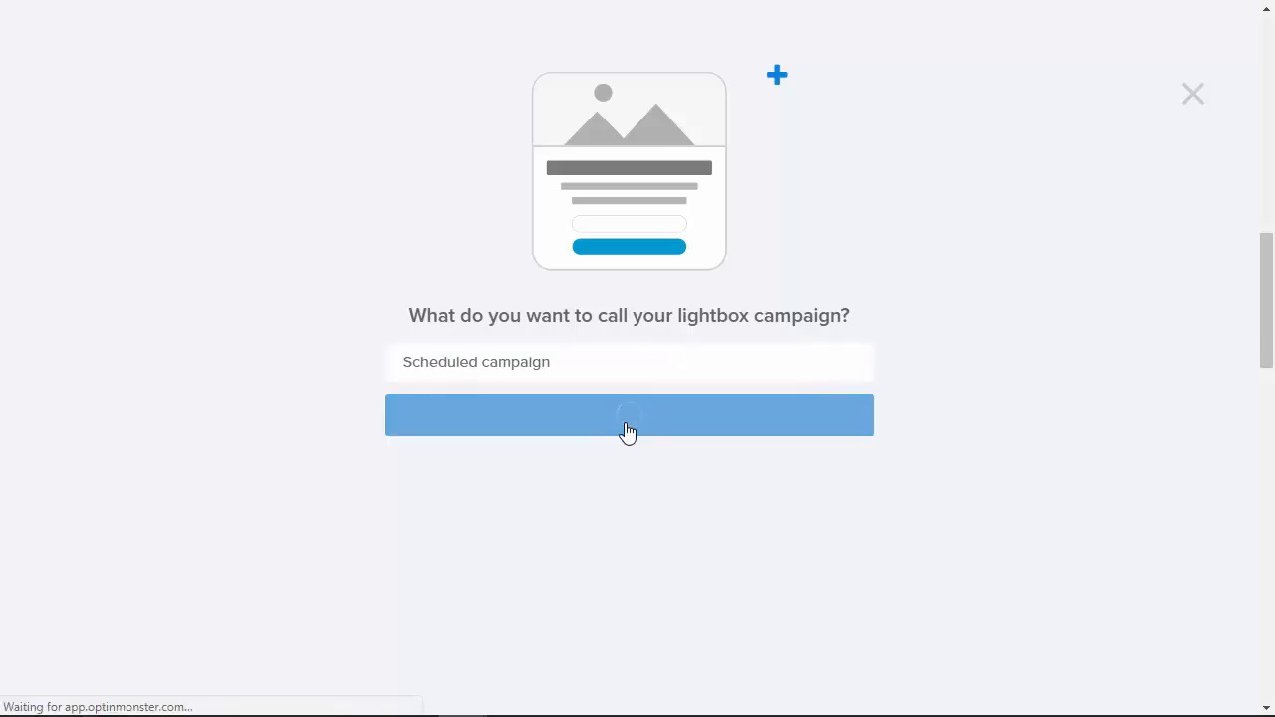
Replace the popup's headline with "TAKE 15% OFF THIS SUMMER!"
{"action": "left_click", "coordinate": [1009, 380]}
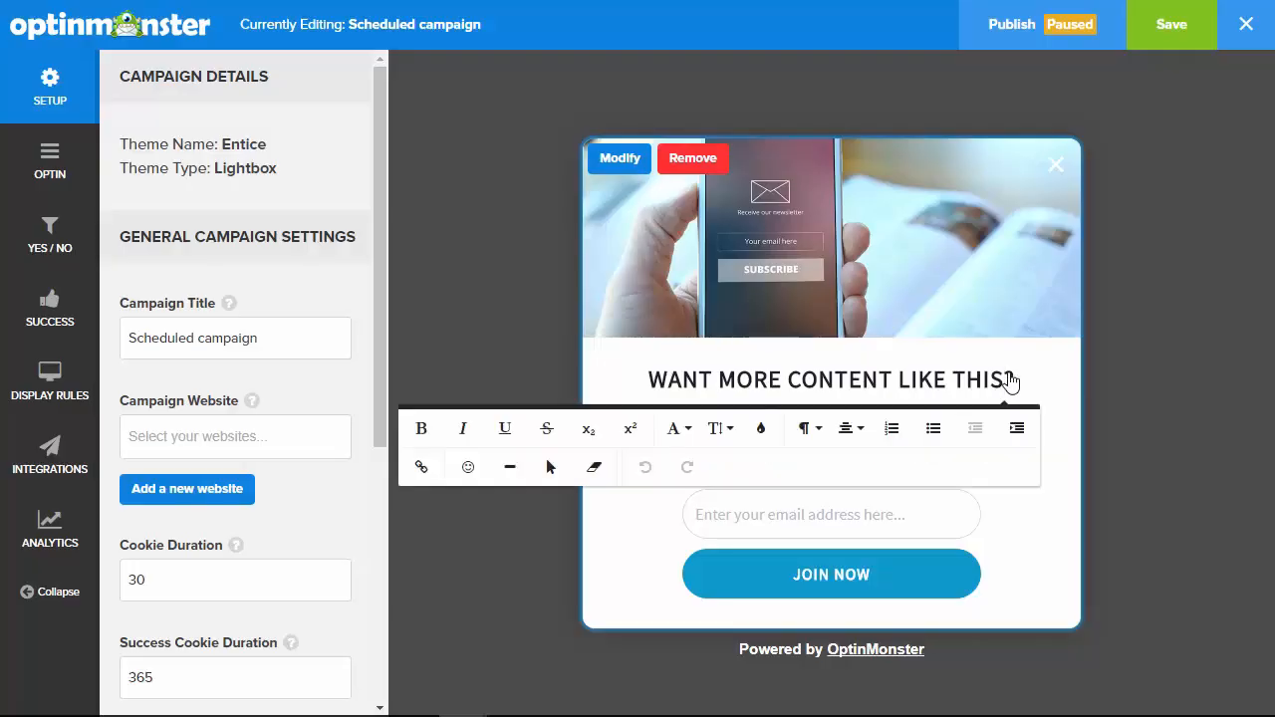
{"action": "left_click_drag", "start_coordinate": [1016, 389], "coordinate": [648, 391]}
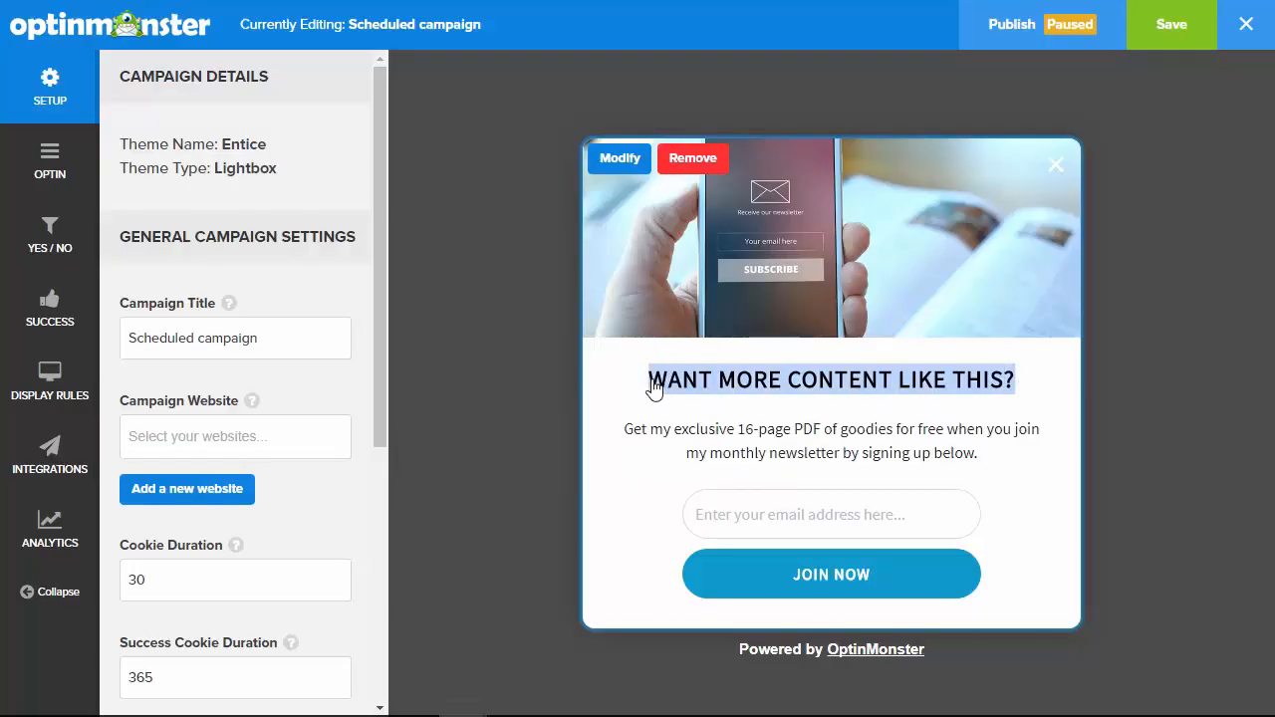
{"action": "type", "text": "TAKE 15% OFF THIS SUMMER!"}
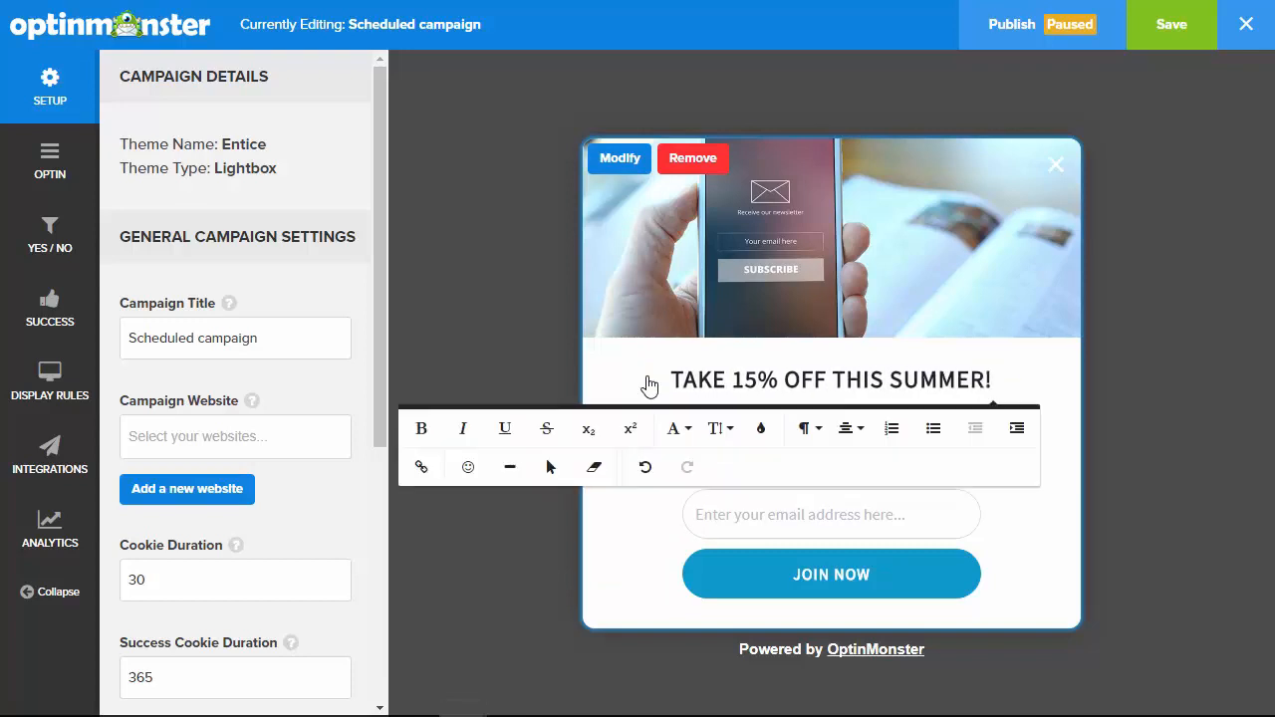
Replace the body text with "Get a 15% discount on travel if you book before June 30. Just enter your email below."
{"action": "left_click", "coordinate": [1022, 528]}
{"action": "left_click_drag", "start_coordinate": [1041, 454], "coordinate": [607, 432]}
{"action": "type", "text": "G"}
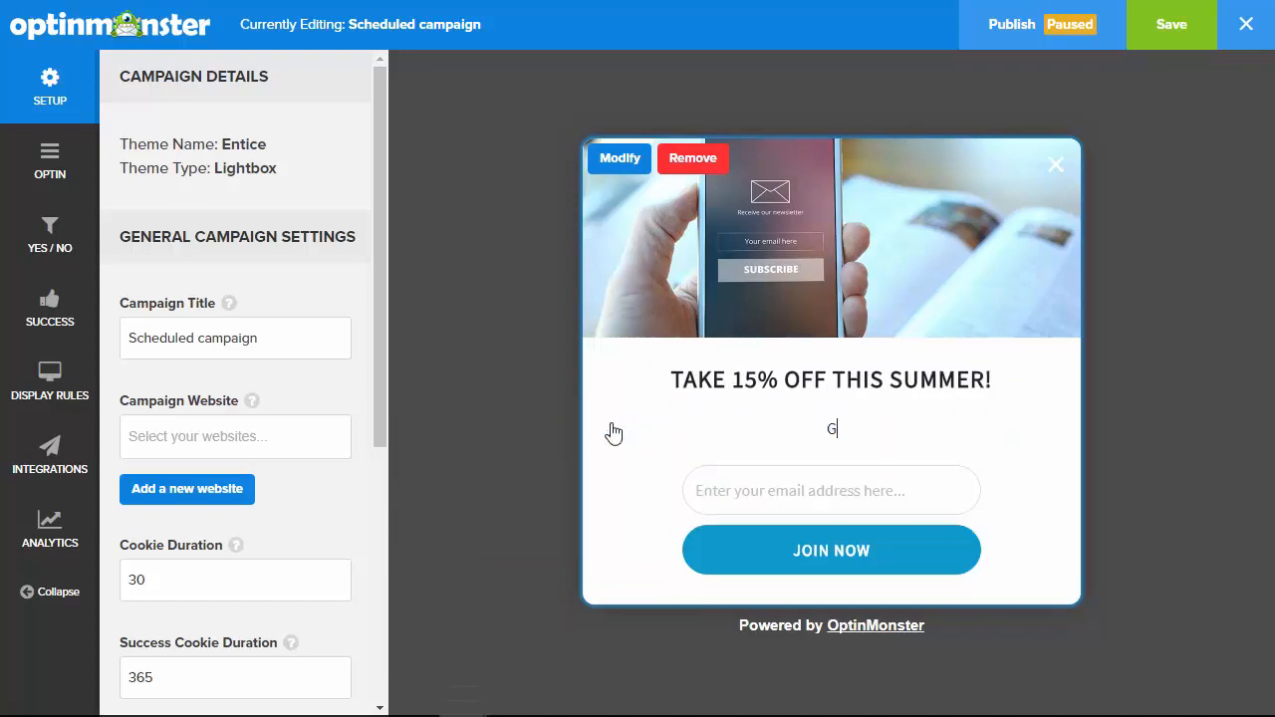
{"action": "type", "text": "et a 15% discount on travel if you book before June 30. Just enter your email below."}
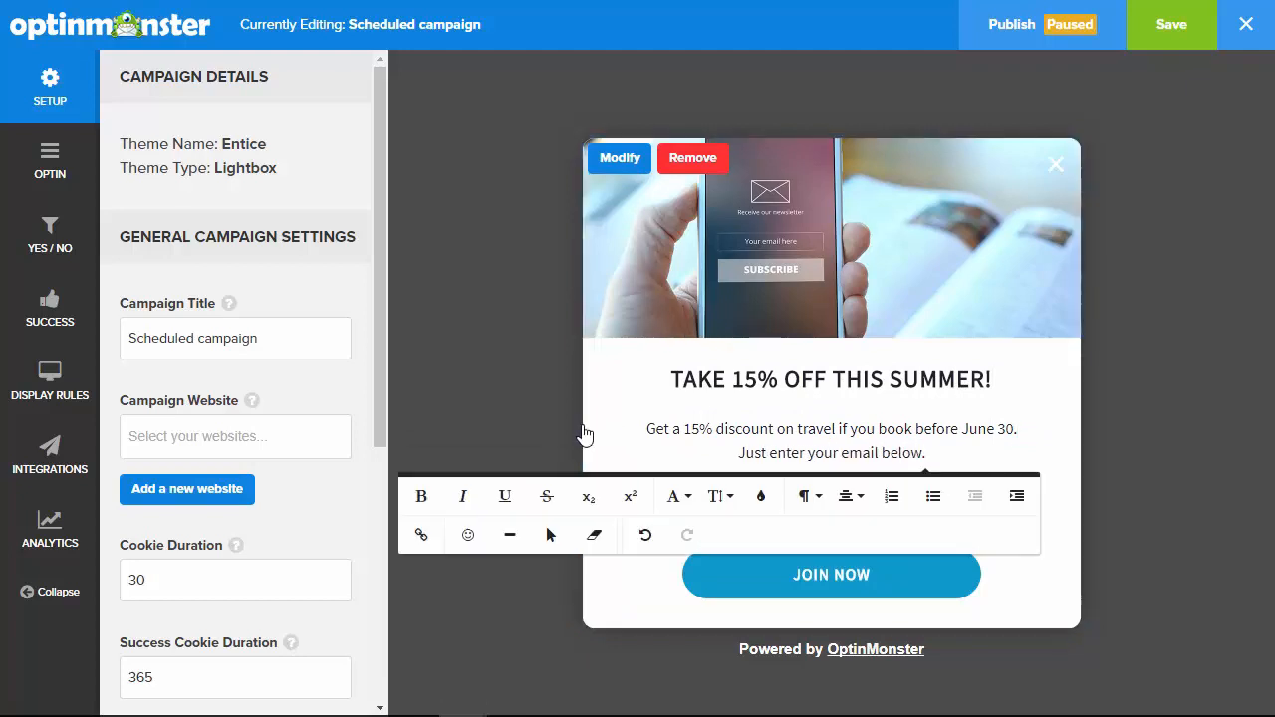
Replace the popup's header image with an uploaded photo of an airplane in flight
{"action": "left_click", "coordinate": [609, 159]}
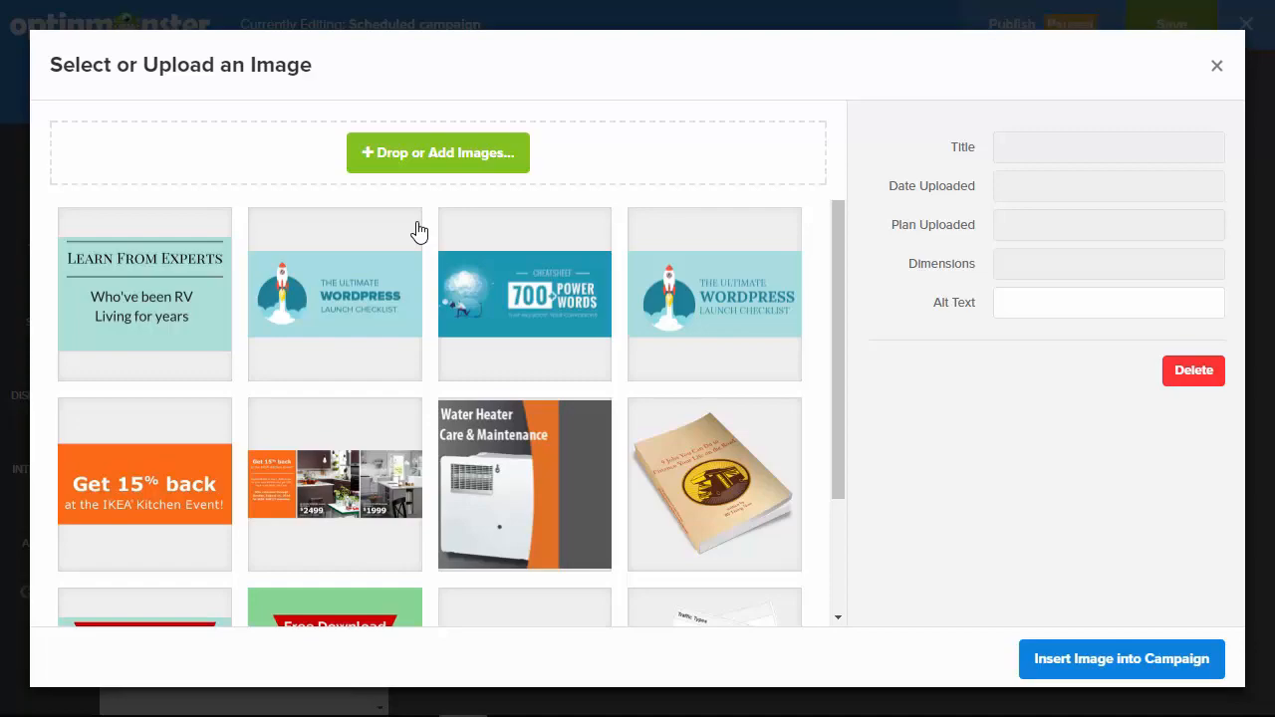
{"action": "left_click", "coordinate": [427, 152]}
{"action": "double_click", "coordinate": [249, 191]}
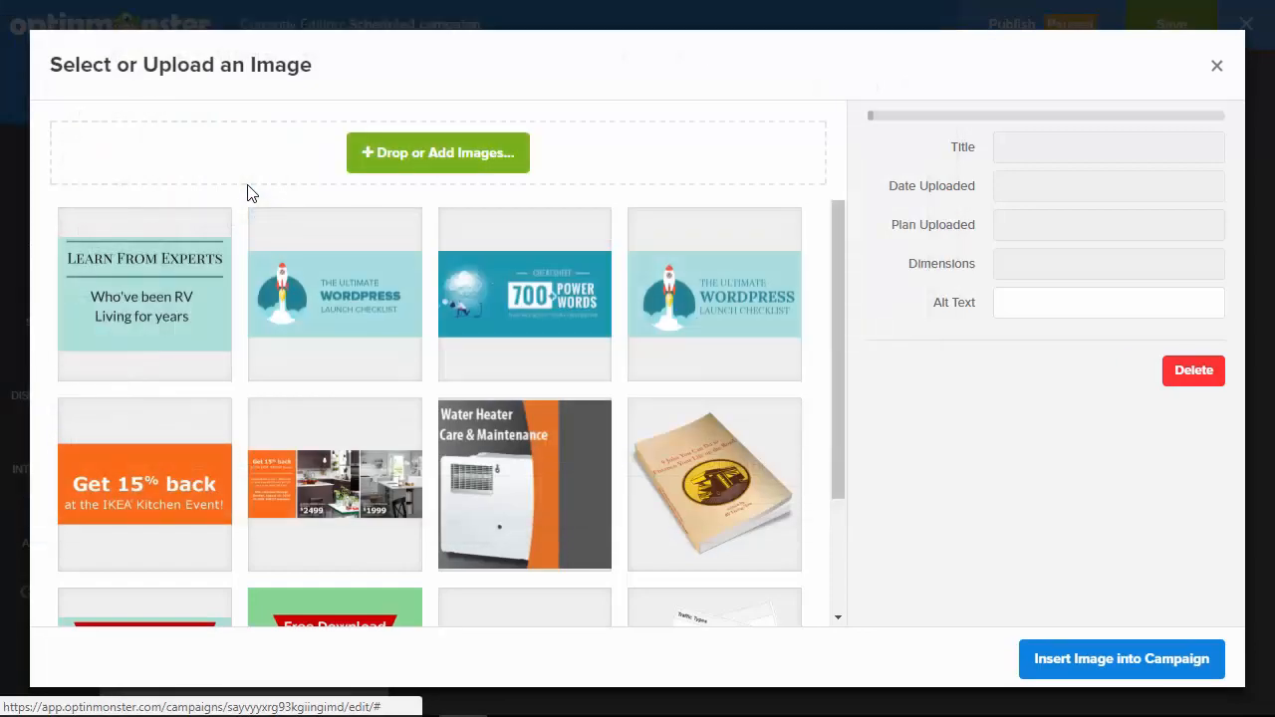
{"action": "left_click", "coordinate": [1103, 657]}
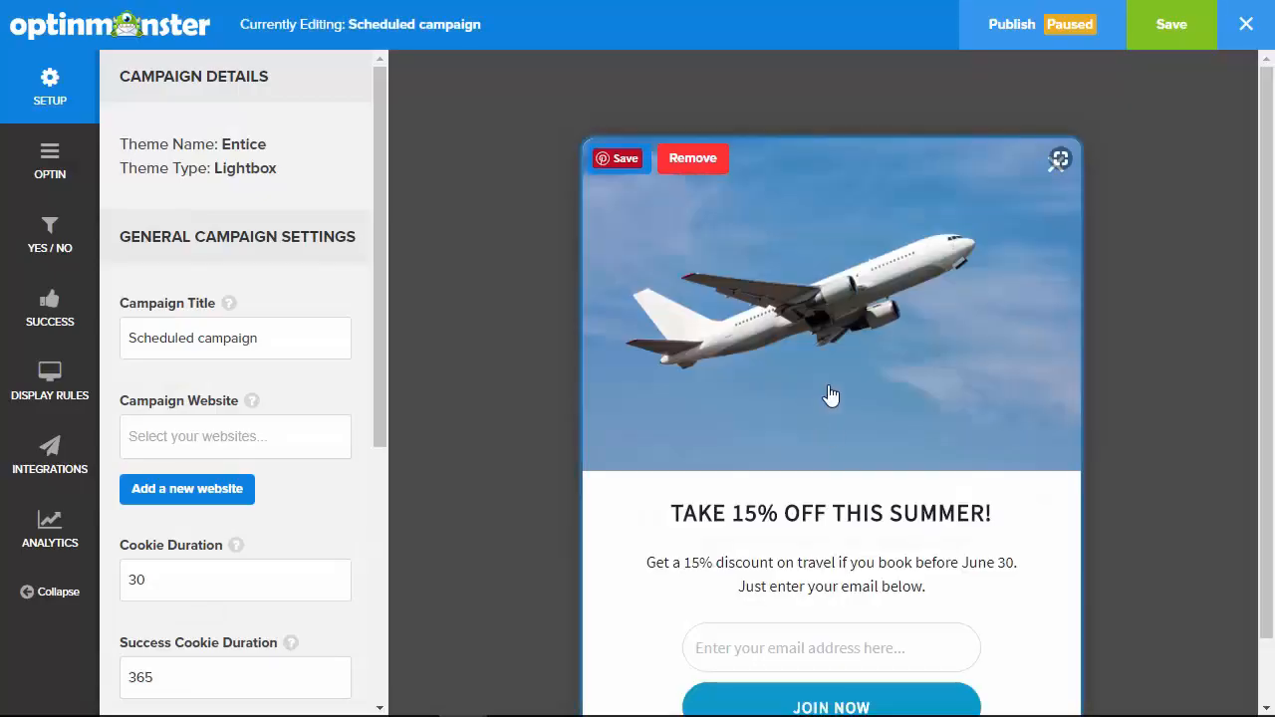
Change the submit button's text to "EMAIL MY DISCOUNT"
{"action": "scroll", "coordinate": [873, 452], "scroll_direction": "down", "scroll_amount": 1}
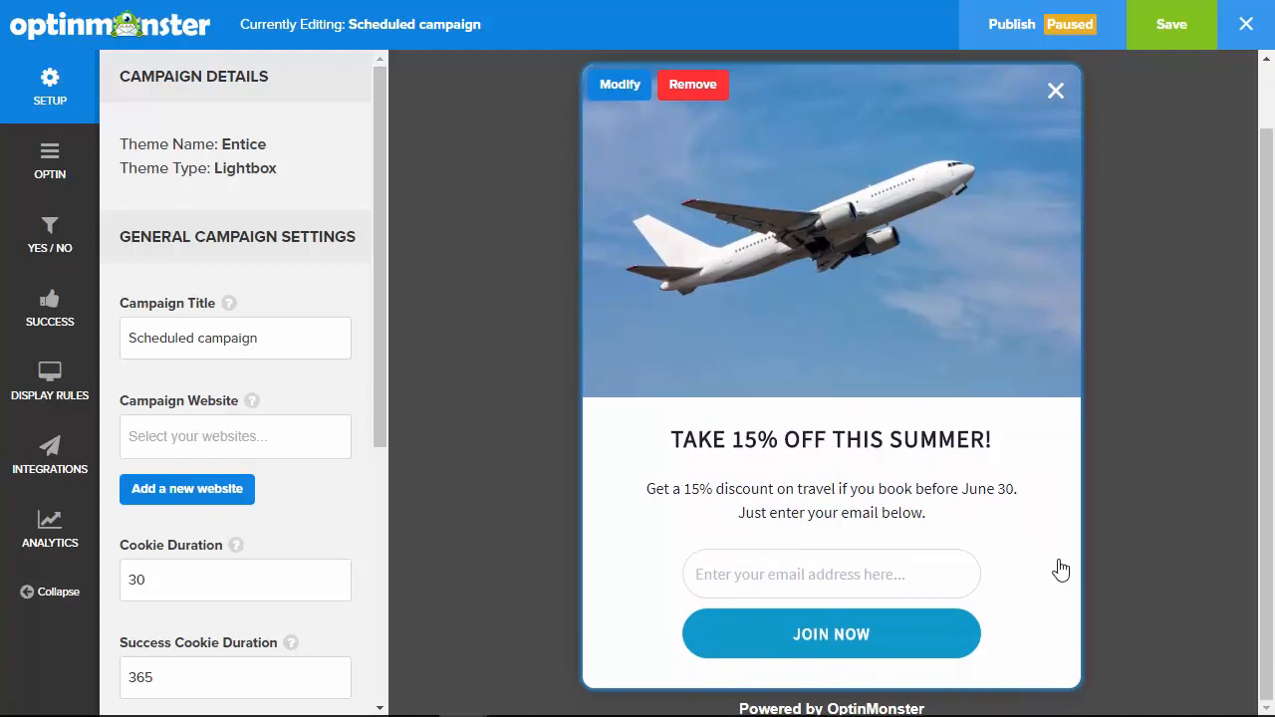
{"action": "left_click", "coordinate": [832, 657]}
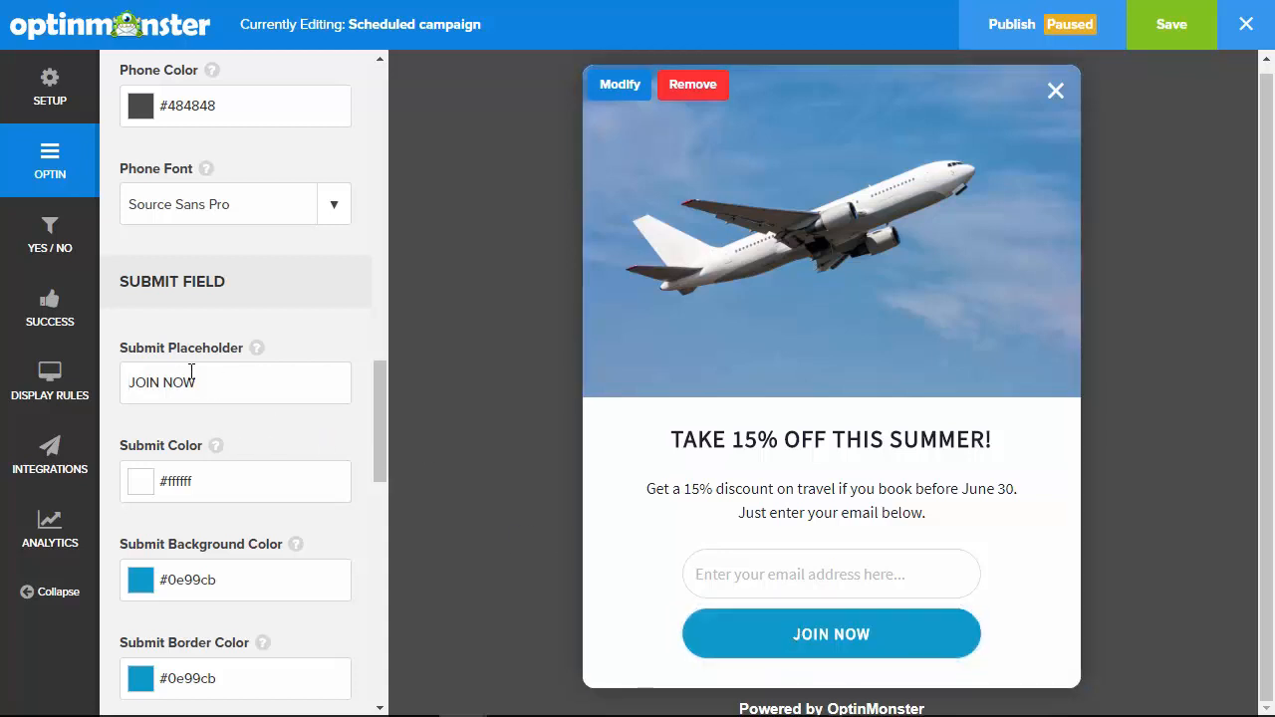
{"action": "left_click_drag", "start_coordinate": [206, 383], "coordinate": [118, 385]}
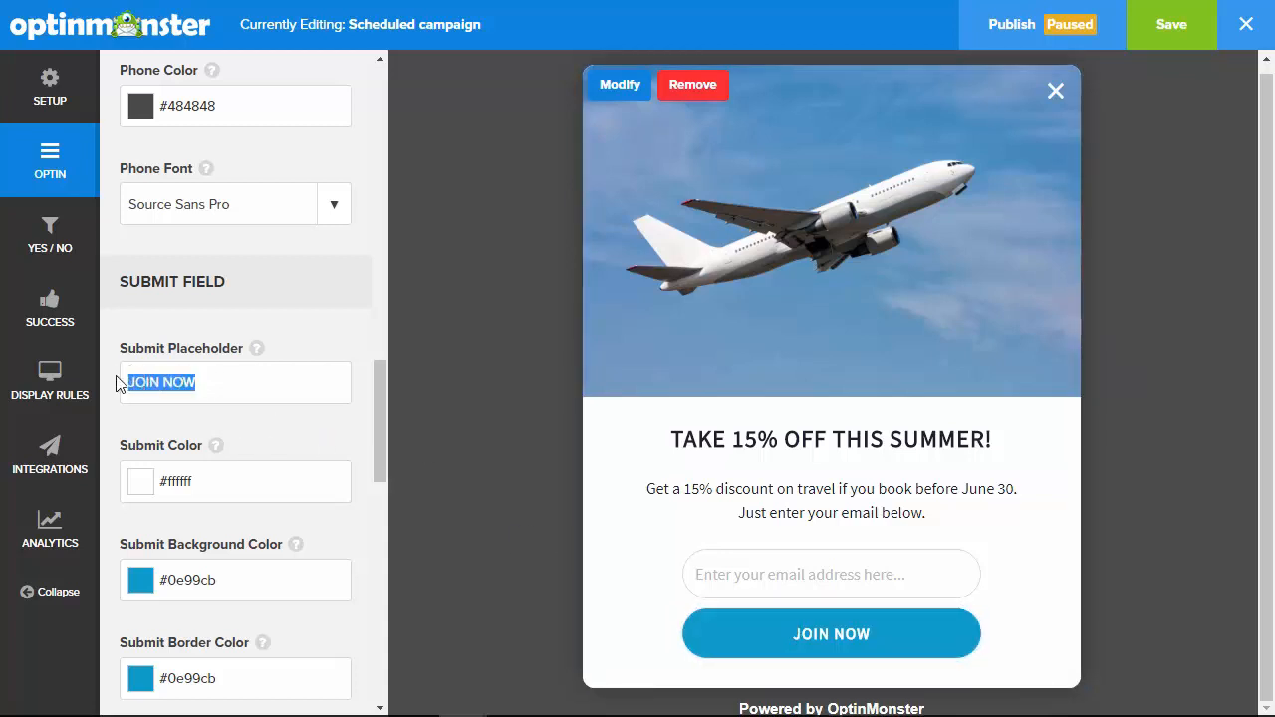
{"action": "type", "text": "EMAIL MY DISCOUNT"}
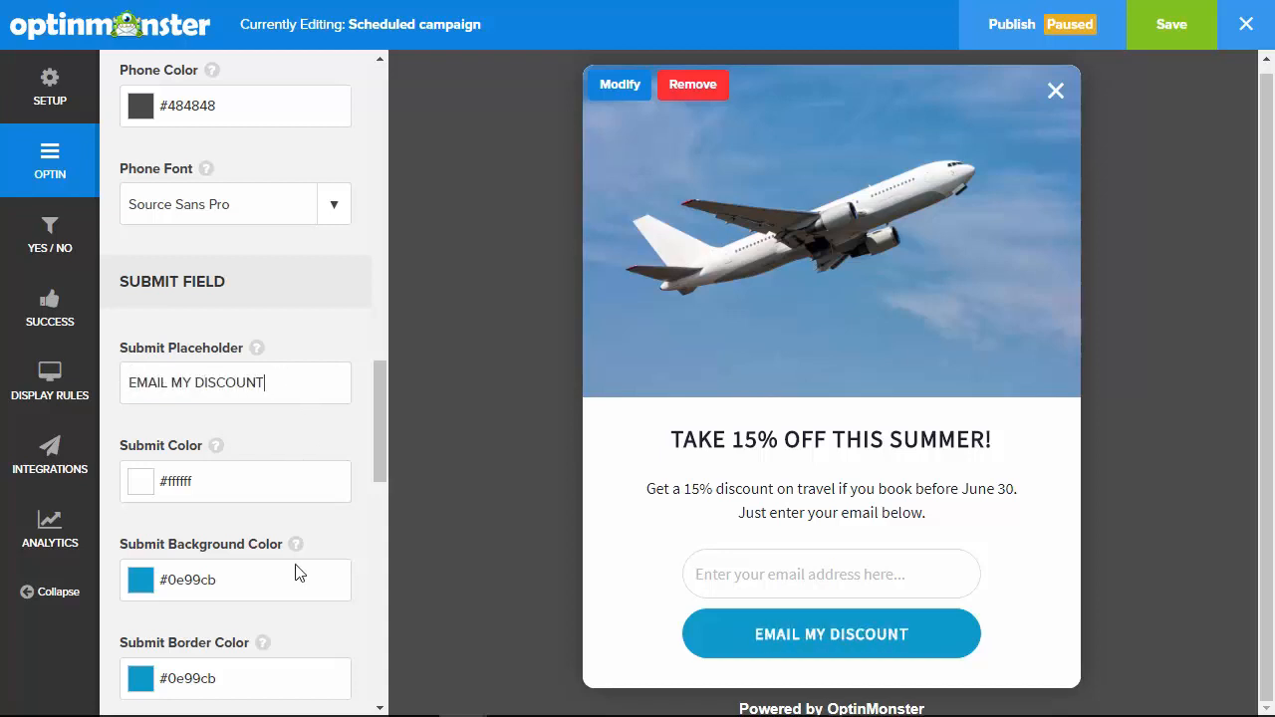
Set the submit button's background color to the blue #19a6e3
{"action": "left_click", "coordinate": [249, 595]}
{"action": "scroll", "coordinate": [249, 558], "scroll_direction": "down", "scroll_amount": 2}
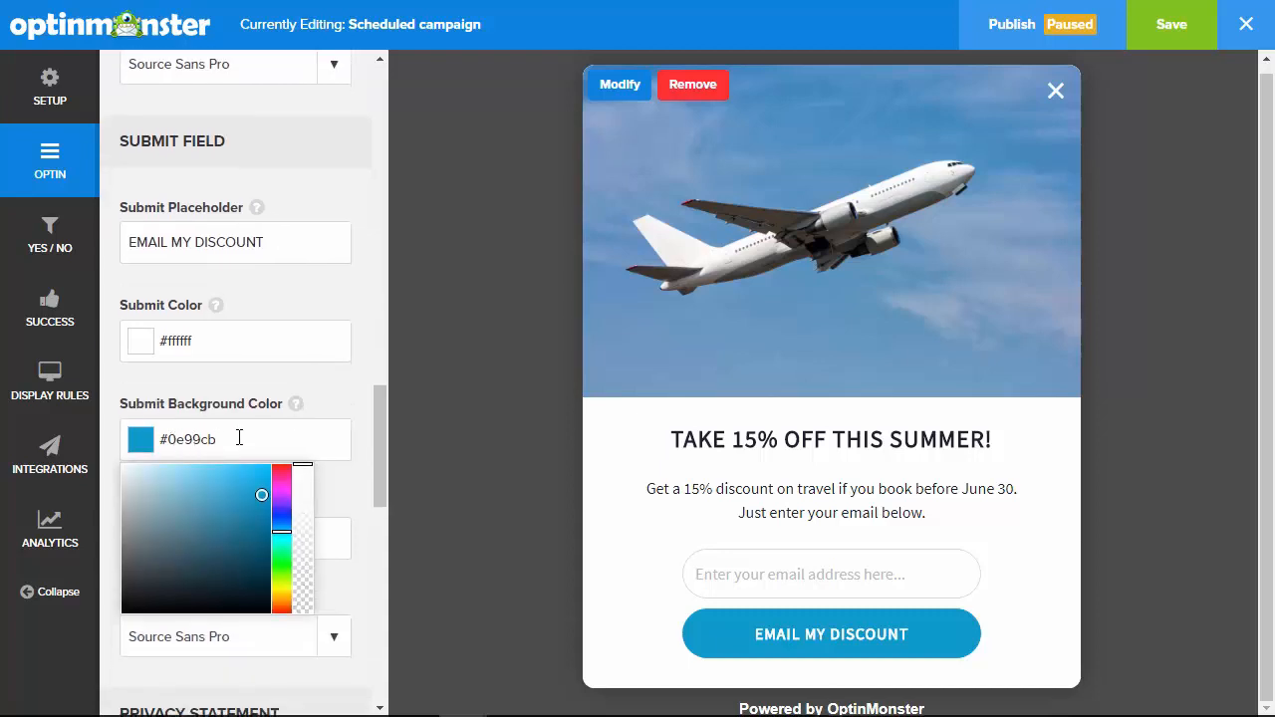
{"action": "double_click", "coordinate": [239, 437]}
{"action": "type", "text": "1EADE6"}
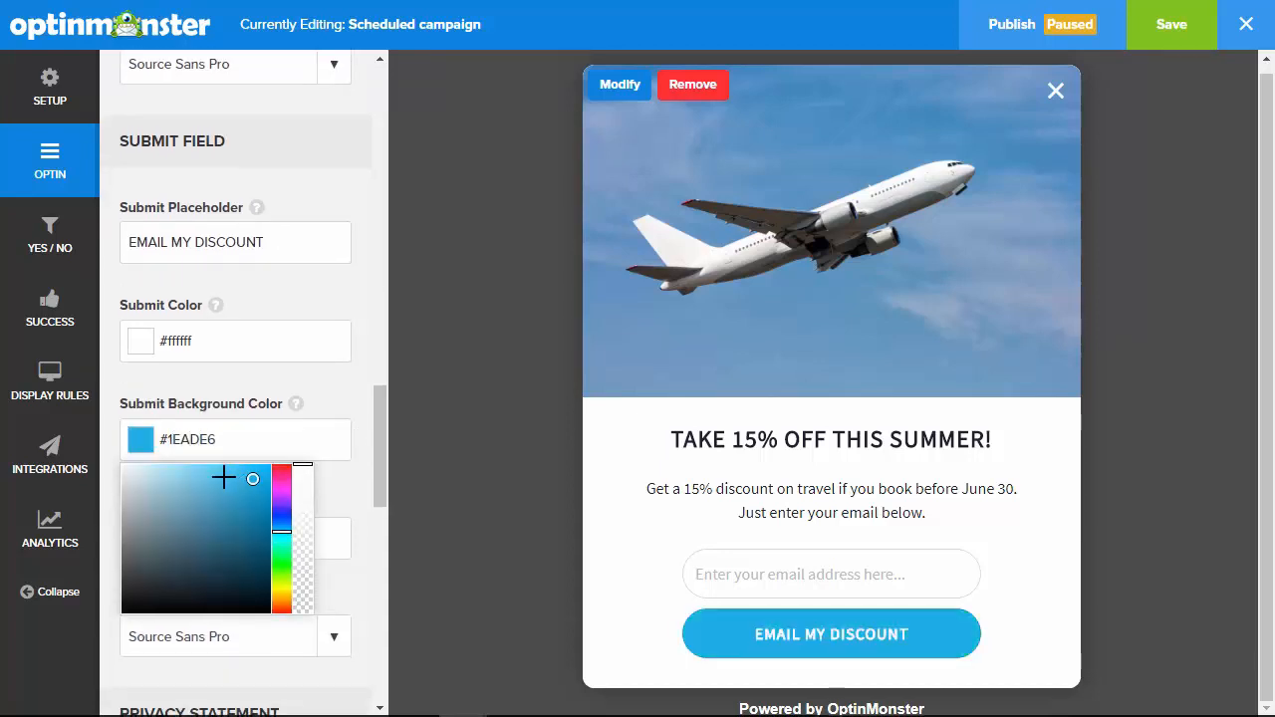
{"action": "left_click", "coordinate": [253, 481]}
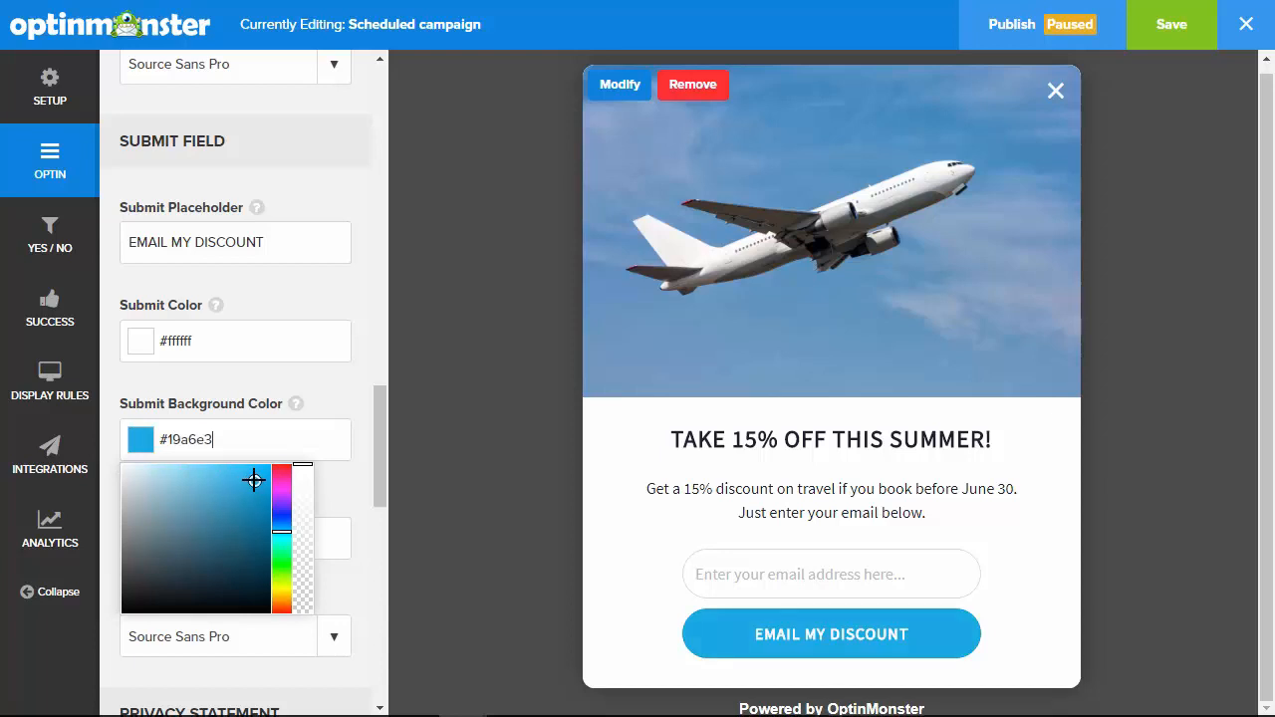
Set the submit button's border color to #19a6e3, matching its background
{"action": "left_click", "coordinate": [503, 547]}
{"action": "left_click_drag", "start_coordinate": [170, 539], "coordinate": [291, 540]}
{"action": "type", "text": "19a6e3"}
{"action": "left_click", "coordinate": [503, 571]}
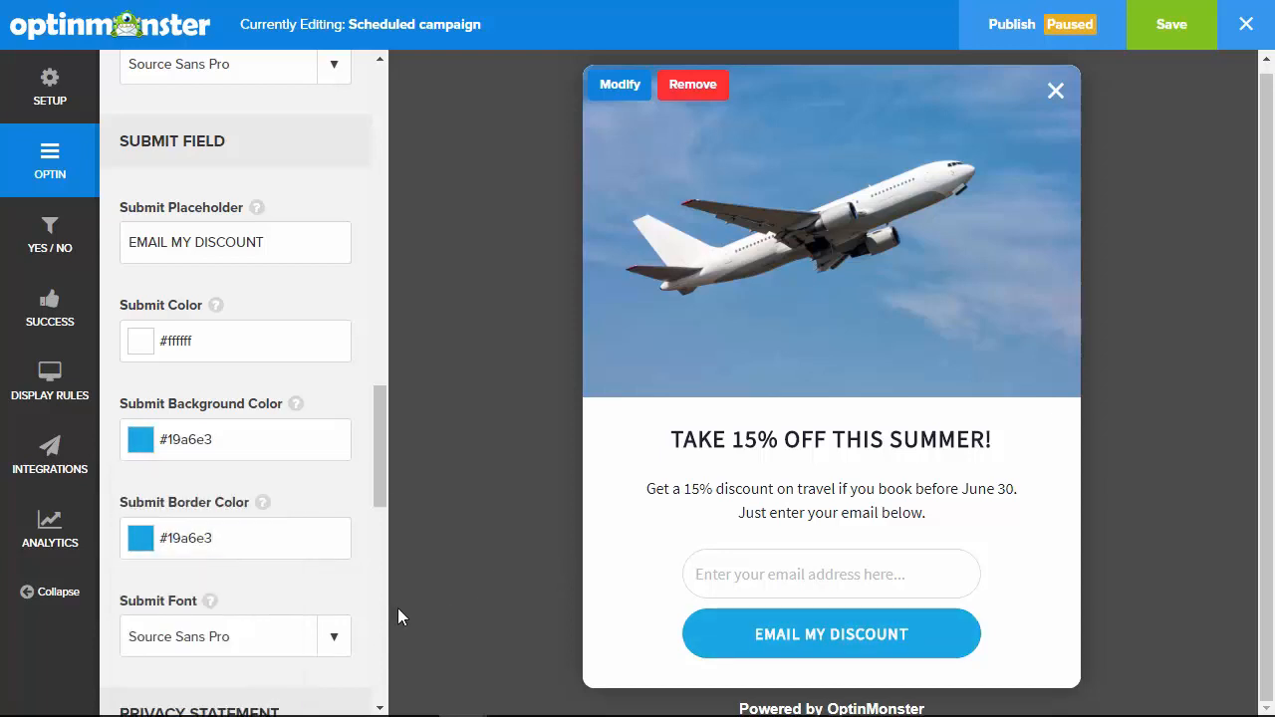
Change the text color of the headline "TAKE 15% OFF THIS SUMMER!" to dark red
{"action": "scroll", "coordinate": [285, 555], "scroll_direction": "down", "scroll_amount": 2}
{"action": "left_click", "coordinate": [335, 509]}
{"action": "left_click", "coordinate": [450, 444]}
{"action": "left_click", "coordinate": [990, 441]}
{"action": "left_click_drag", "start_coordinate": [990, 442], "coordinate": [666, 441]}
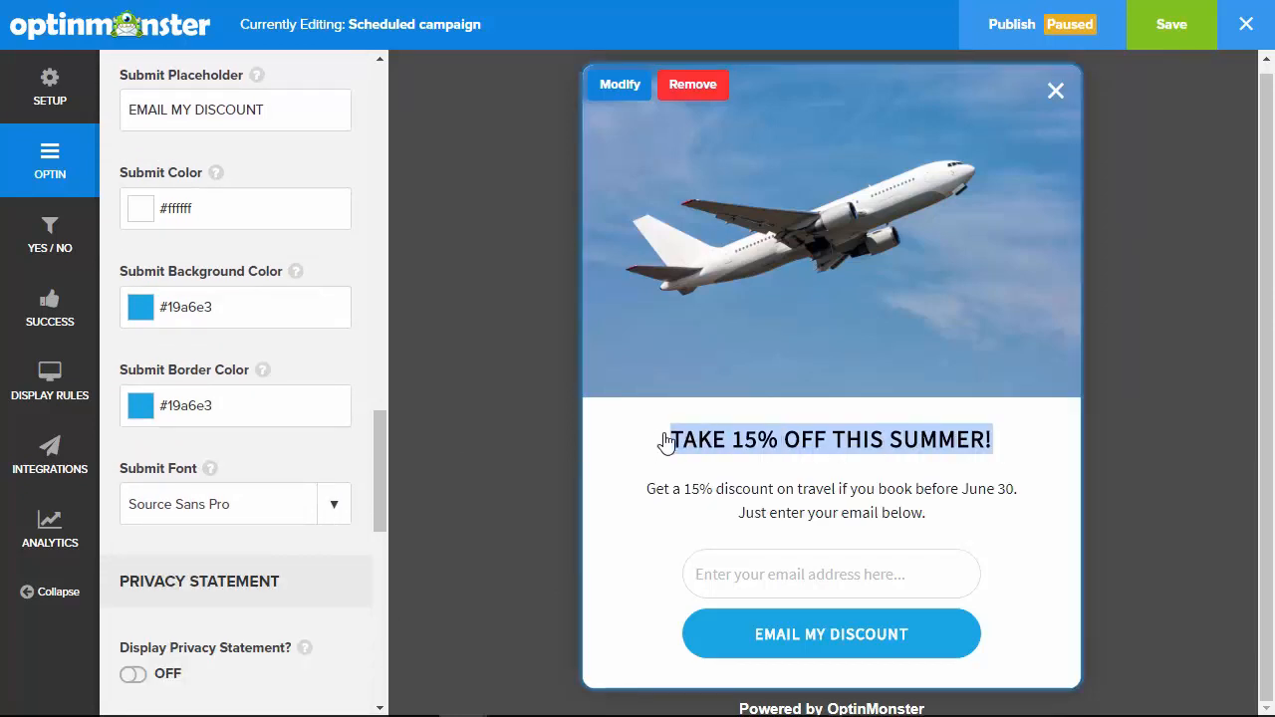
{"action": "left_click", "coordinate": [760, 489]}
{"action": "left_click", "coordinate": [743, 632]}
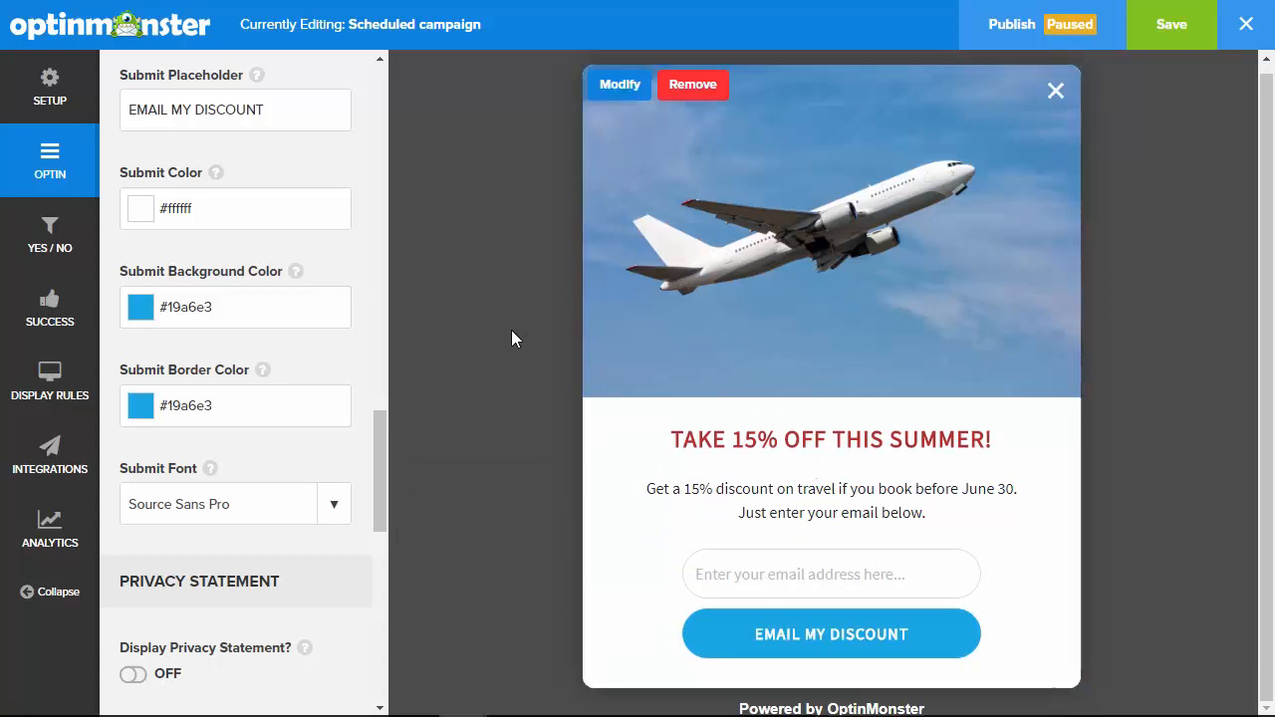
Try the Bounce, Flash and Rubber Band display effects on the popup
{"action": "left_click_drag", "start_coordinate": [382, 451], "coordinate": [392, 567]}
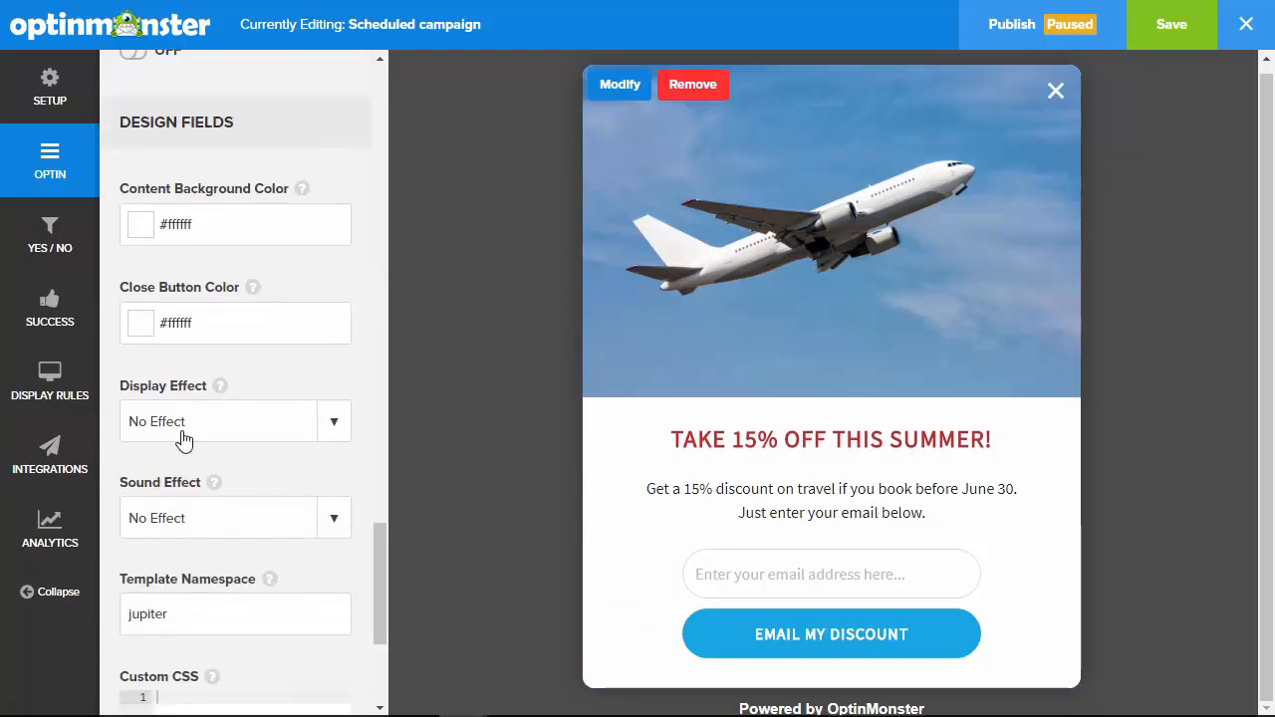
{"action": "left_click", "coordinate": [332, 432]}
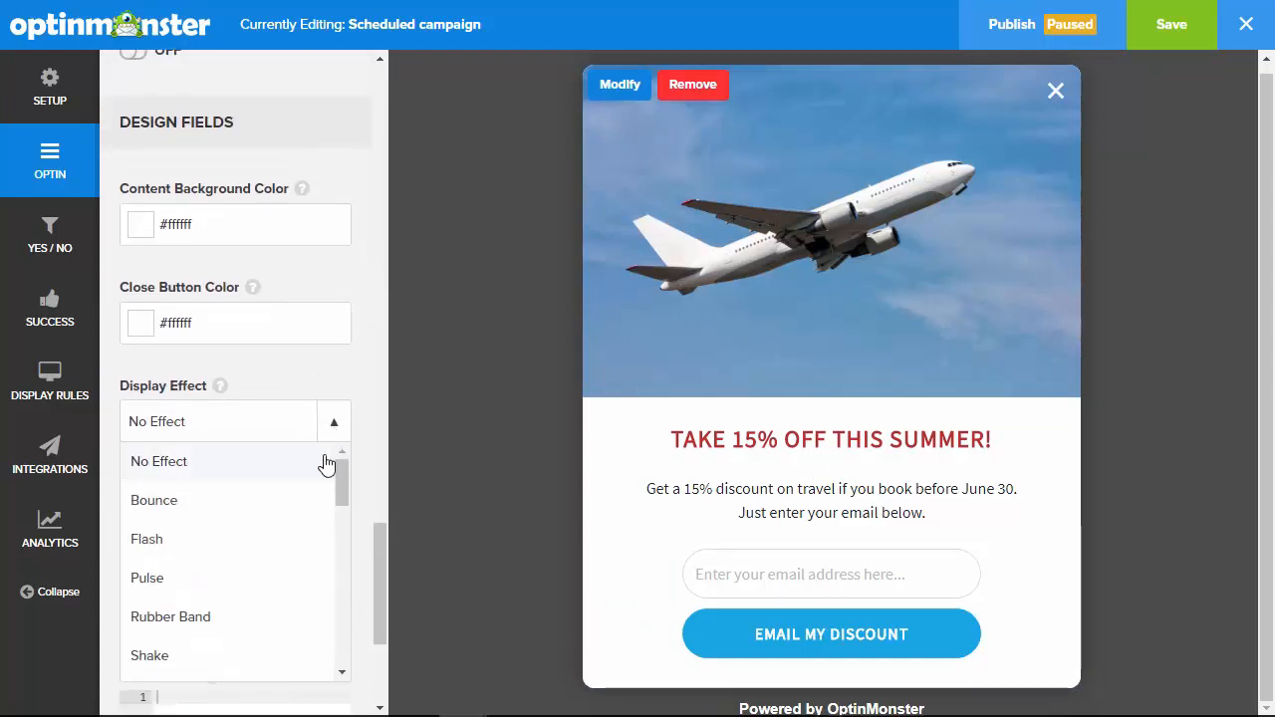
{"action": "left_click", "coordinate": [165, 506]}
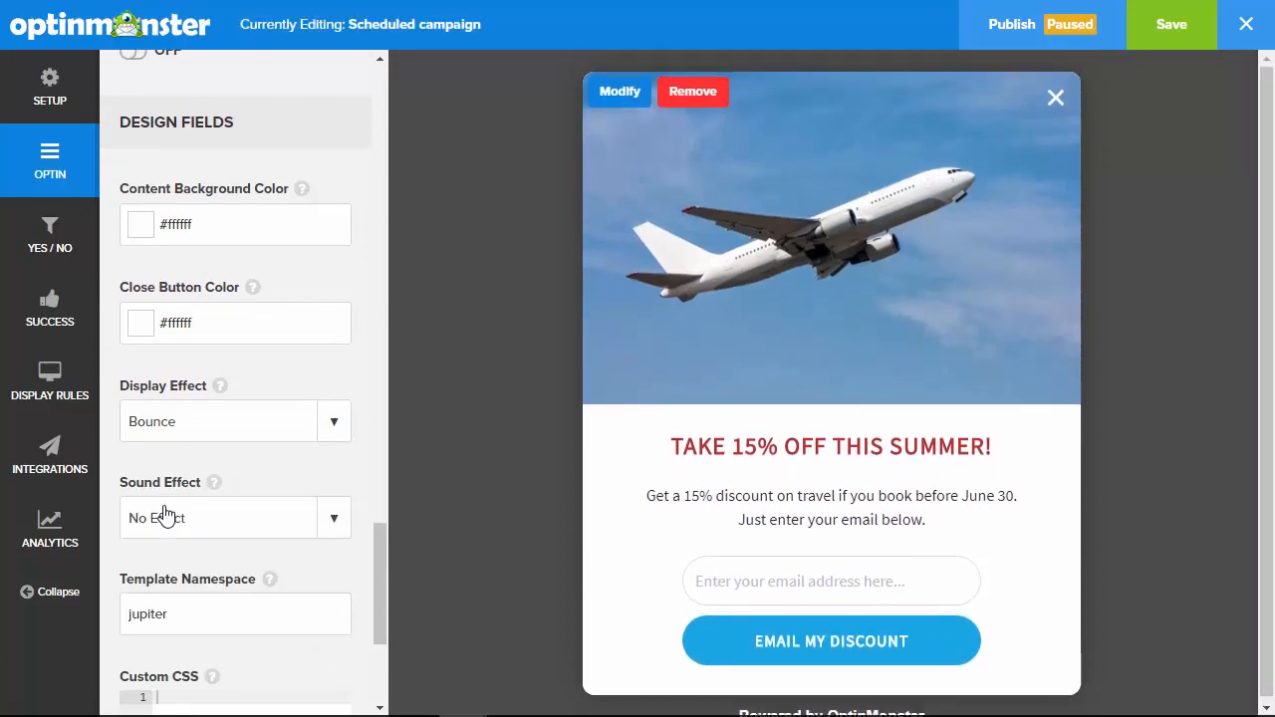
{"action": "left_click", "coordinate": [332, 429]}
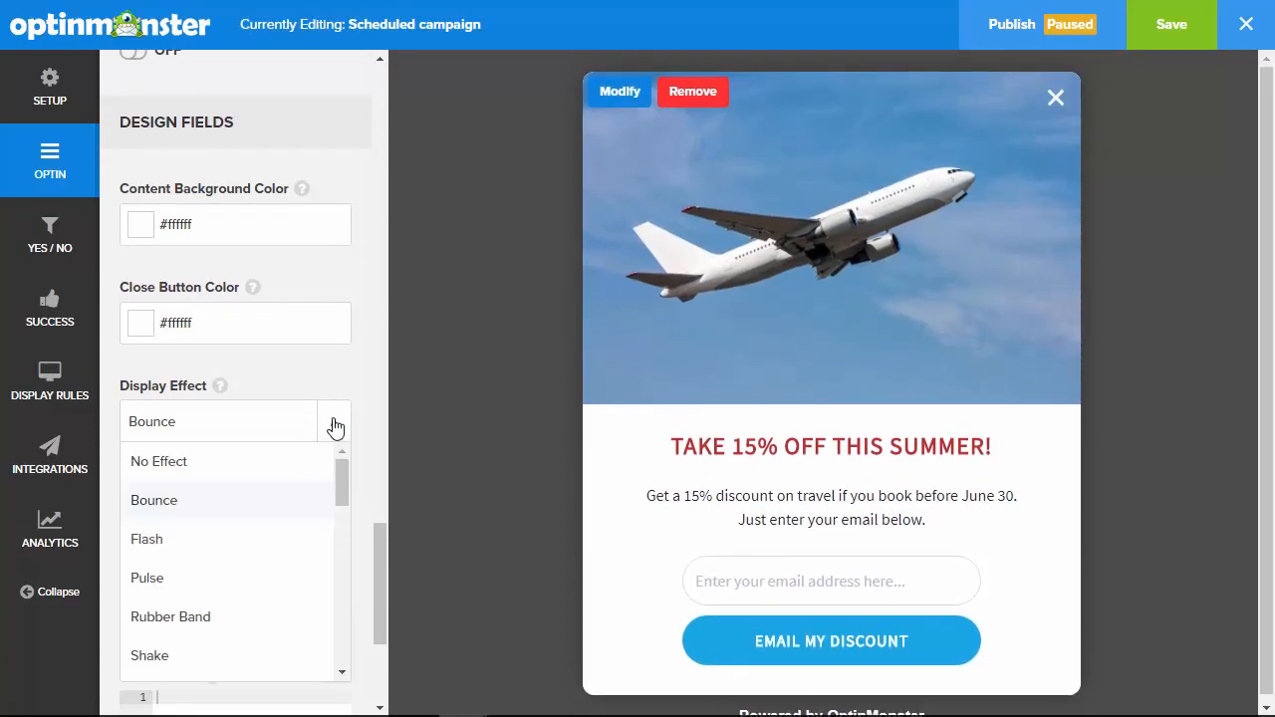
{"action": "left_click", "coordinate": [174, 543]}
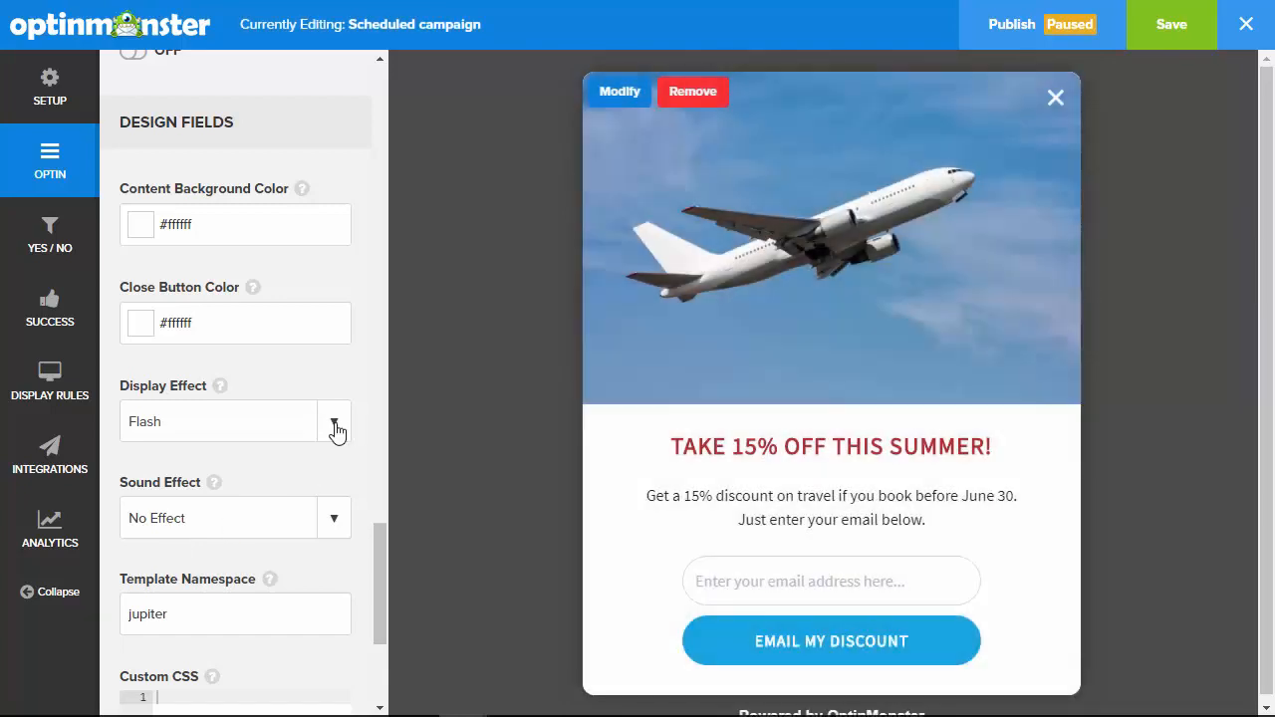
{"action": "left_click", "coordinate": [335, 428]}
{"action": "left_click", "coordinate": [196, 618]}
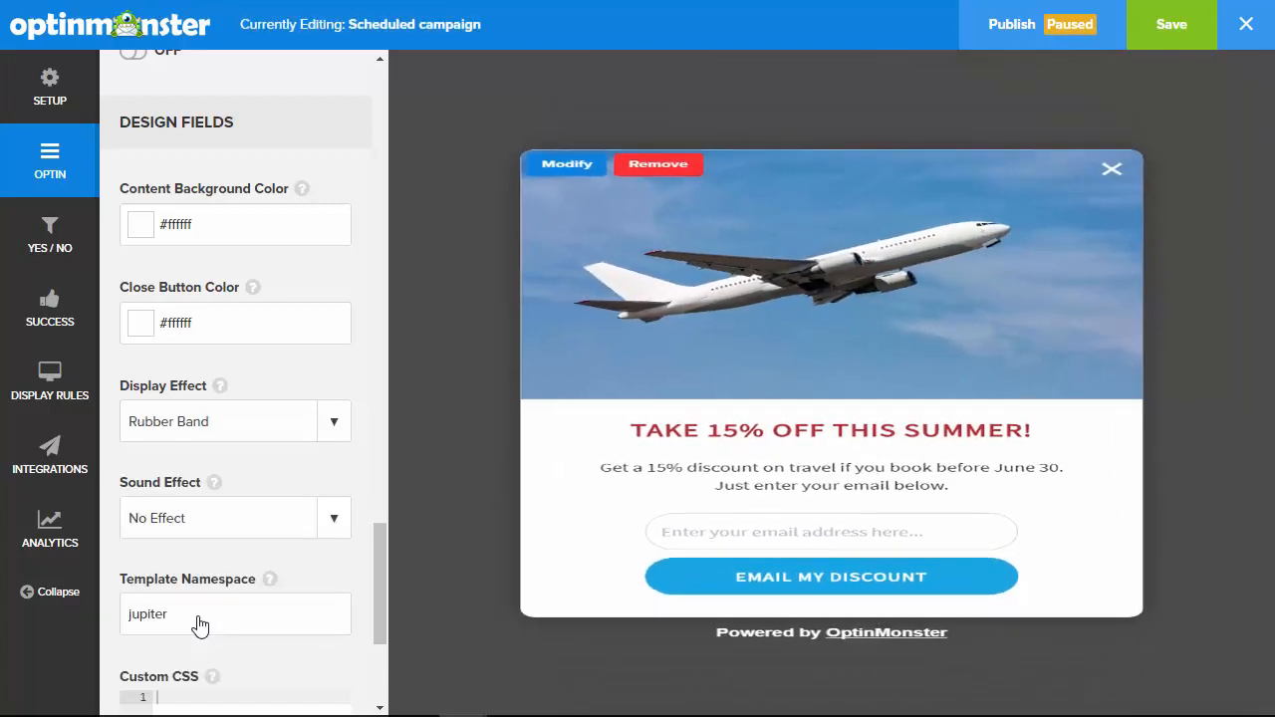
Set the popup's display effect to Bounce and its sound effect to Ping
{"action": "left_click", "coordinate": [339, 421]}
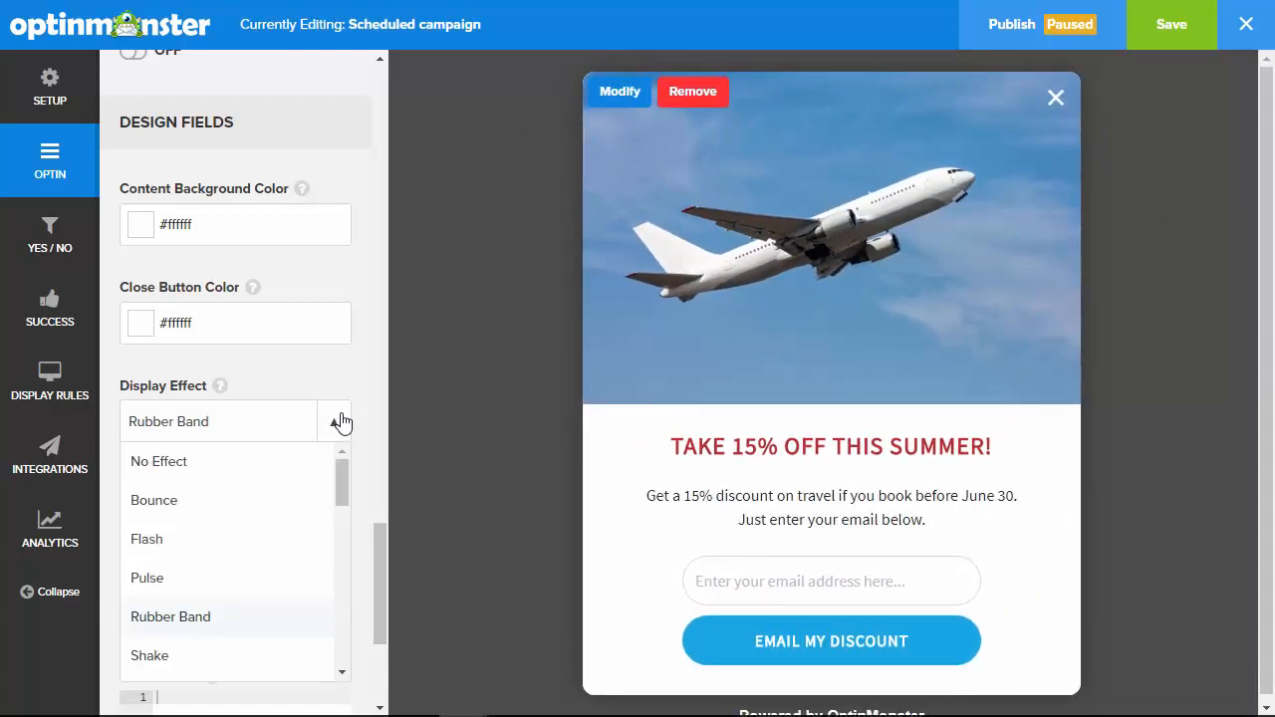
{"action": "left_click", "coordinate": [171, 506]}
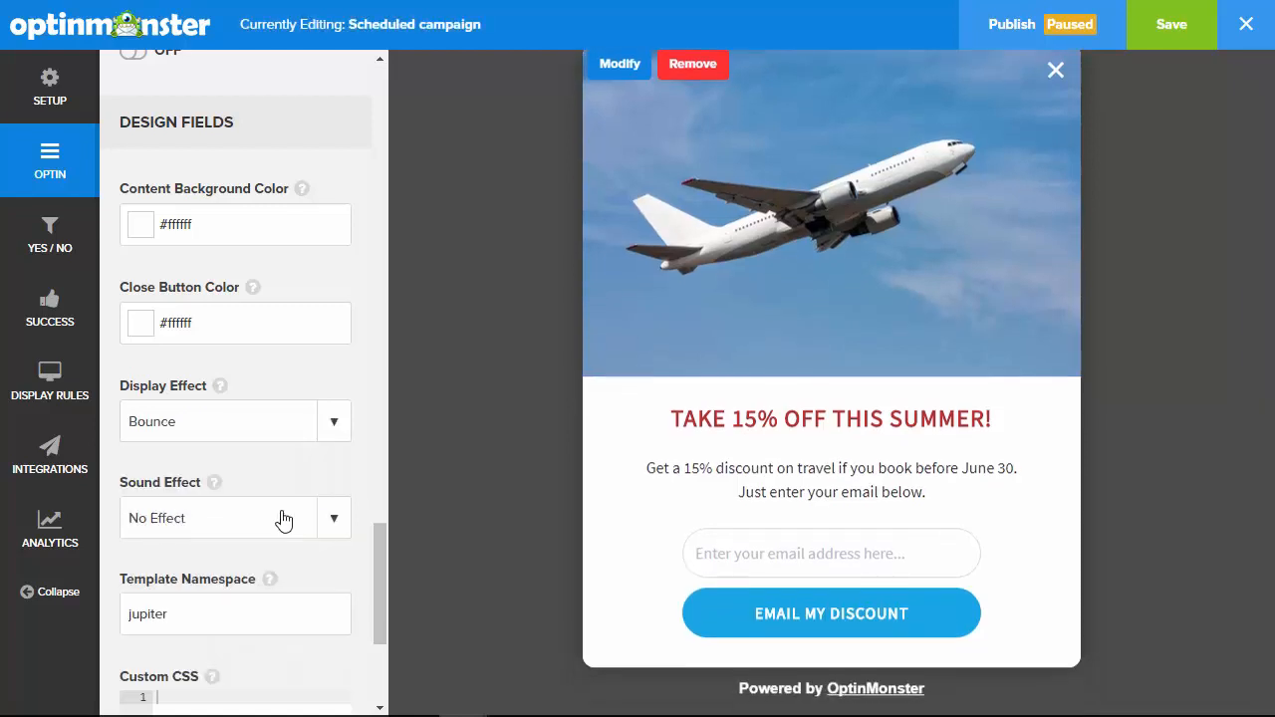
{"action": "scroll", "coordinate": [378, 561], "scroll_direction": "down", "scroll_amount": 3}
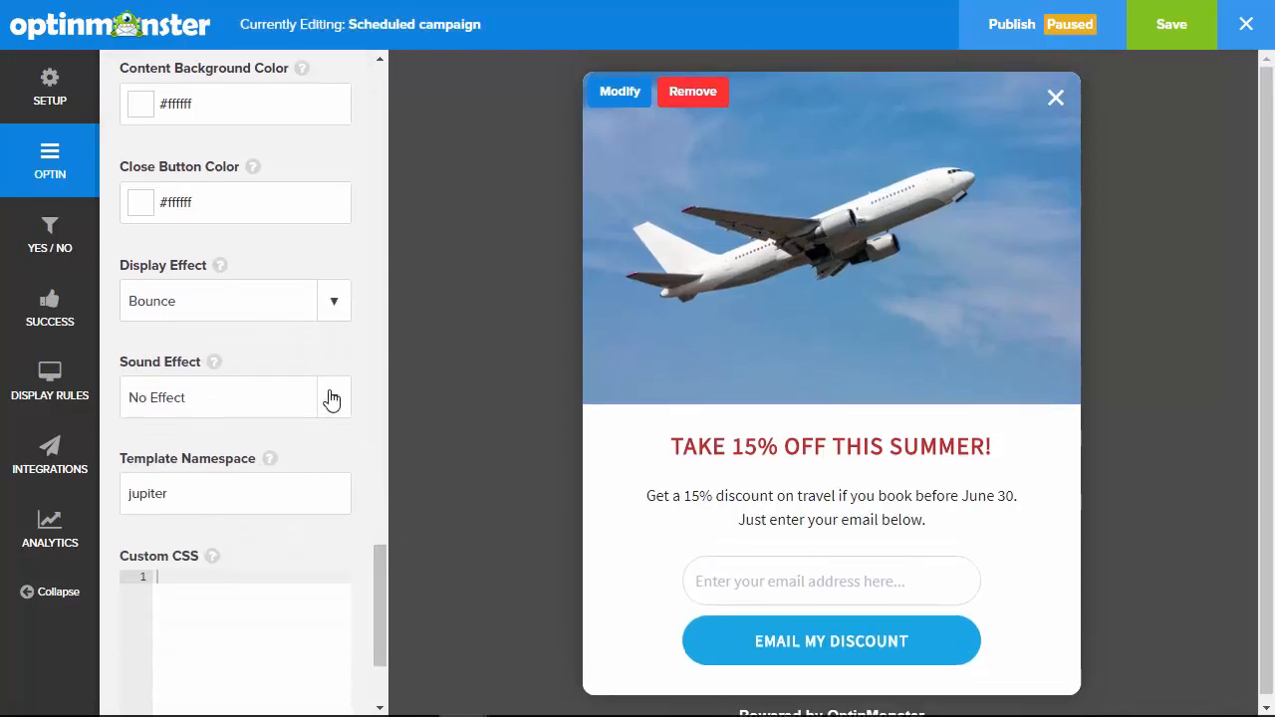
{"action": "left_click", "coordinate": [332, 398]}
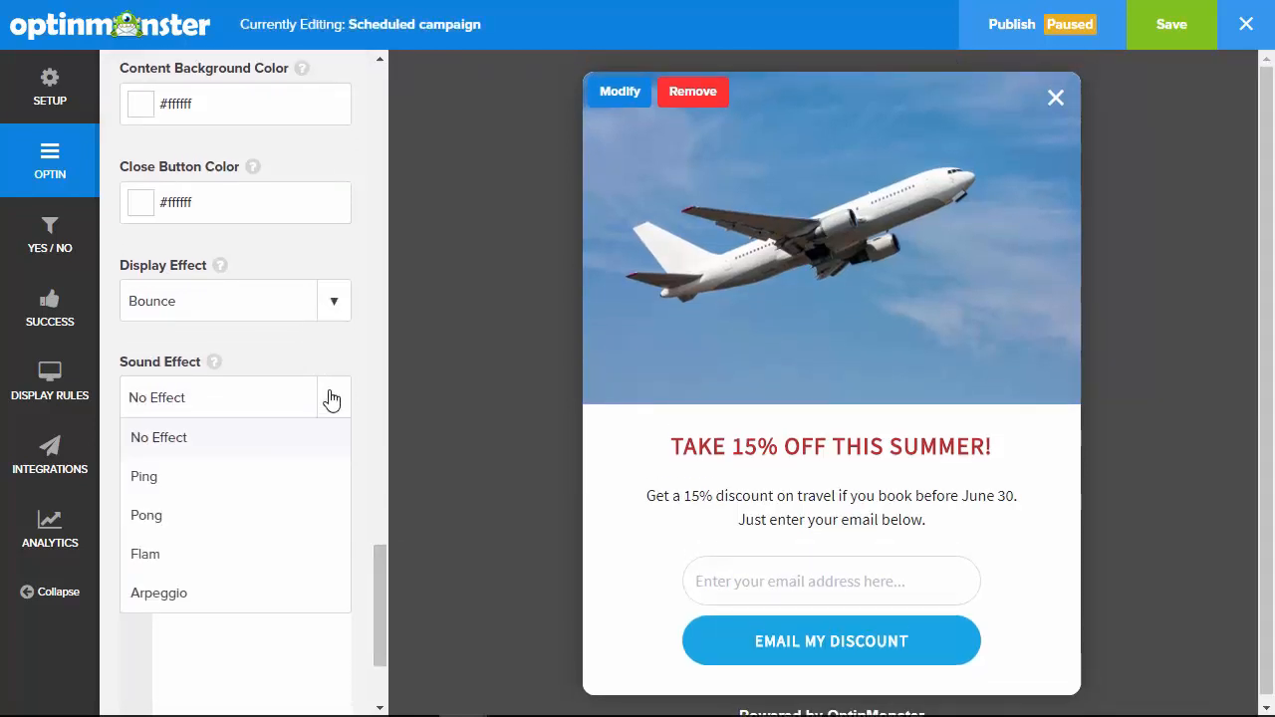
{"action": "left_click", "coordinate": [228, 478]}
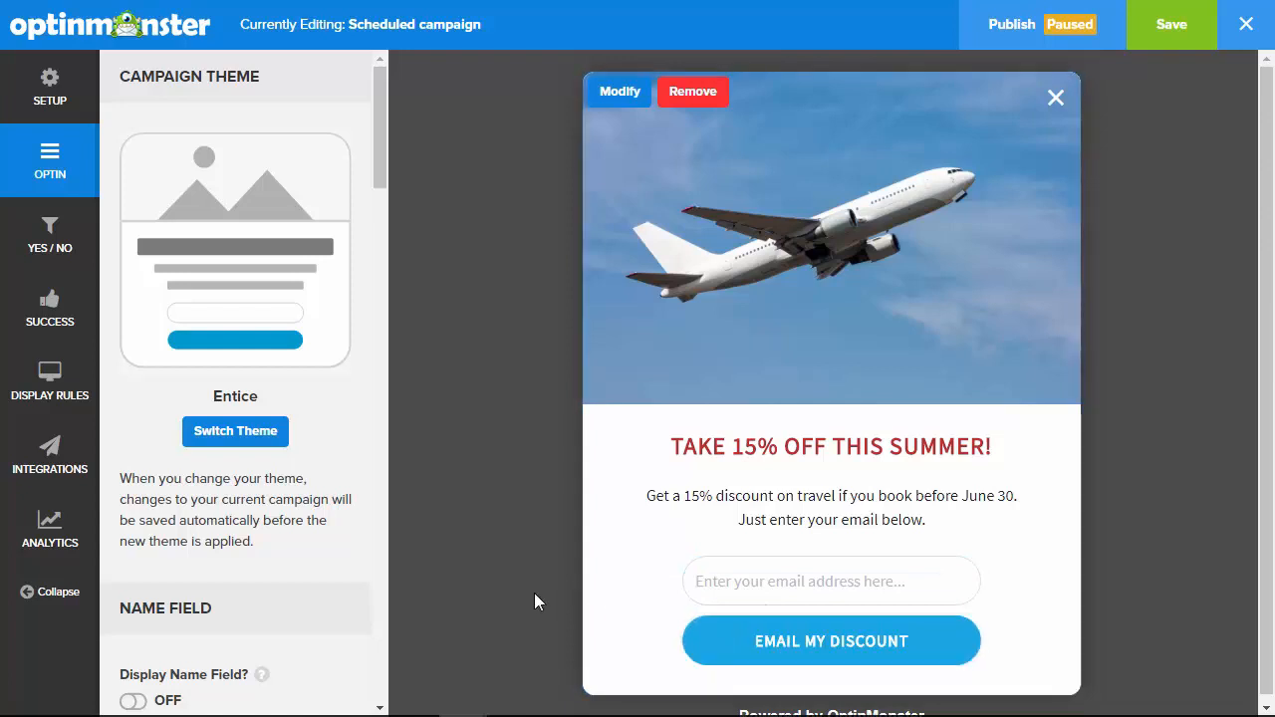
Open the theme choices for the success view and set the success action to Display a success theme
{"action": "left_click", "coordinate": [46, 313]}
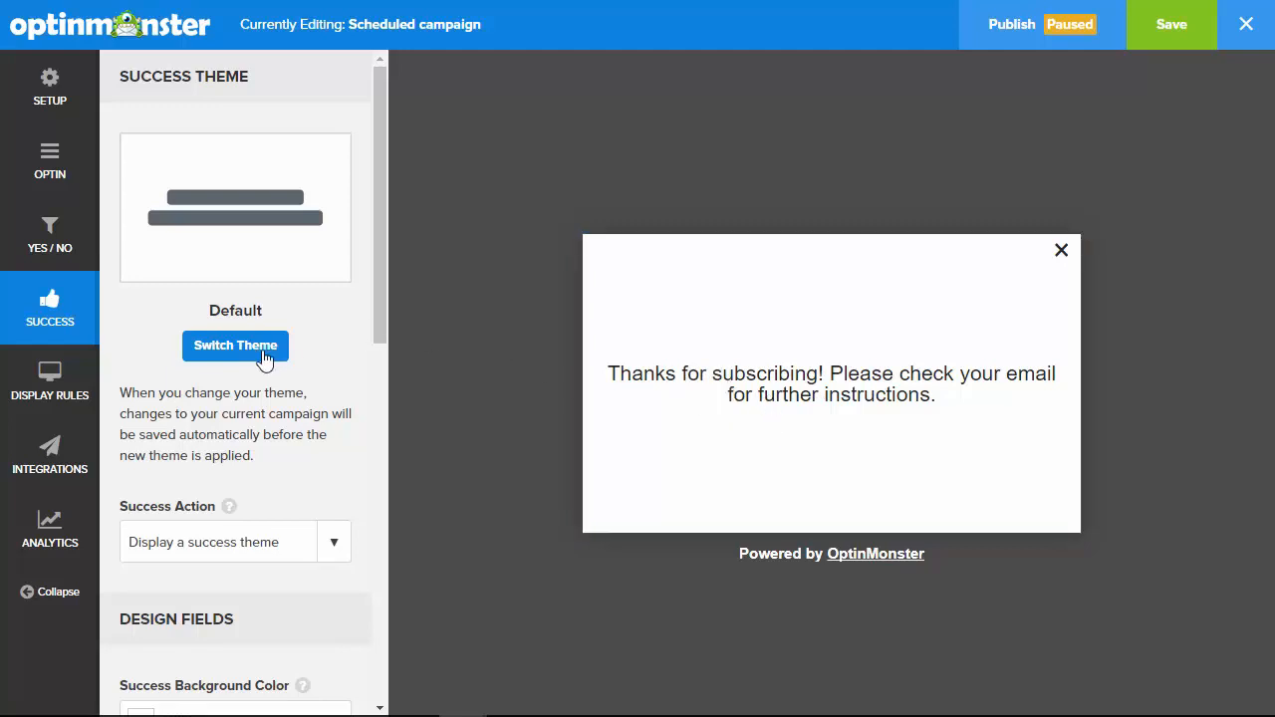
{"action": "left_click", "coordinate": [229, 349]}
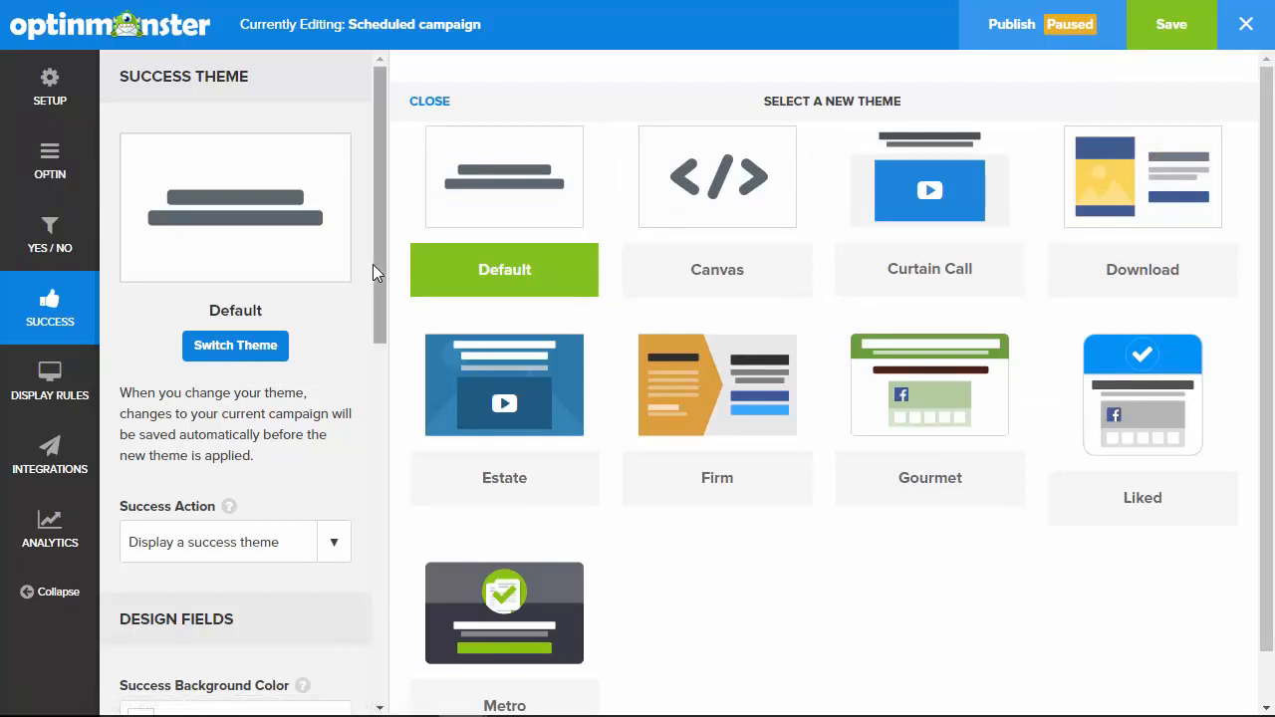
{"action": "left_click_drag", "start_coordinate": [376, 269], "coordinate": [375, 350]}
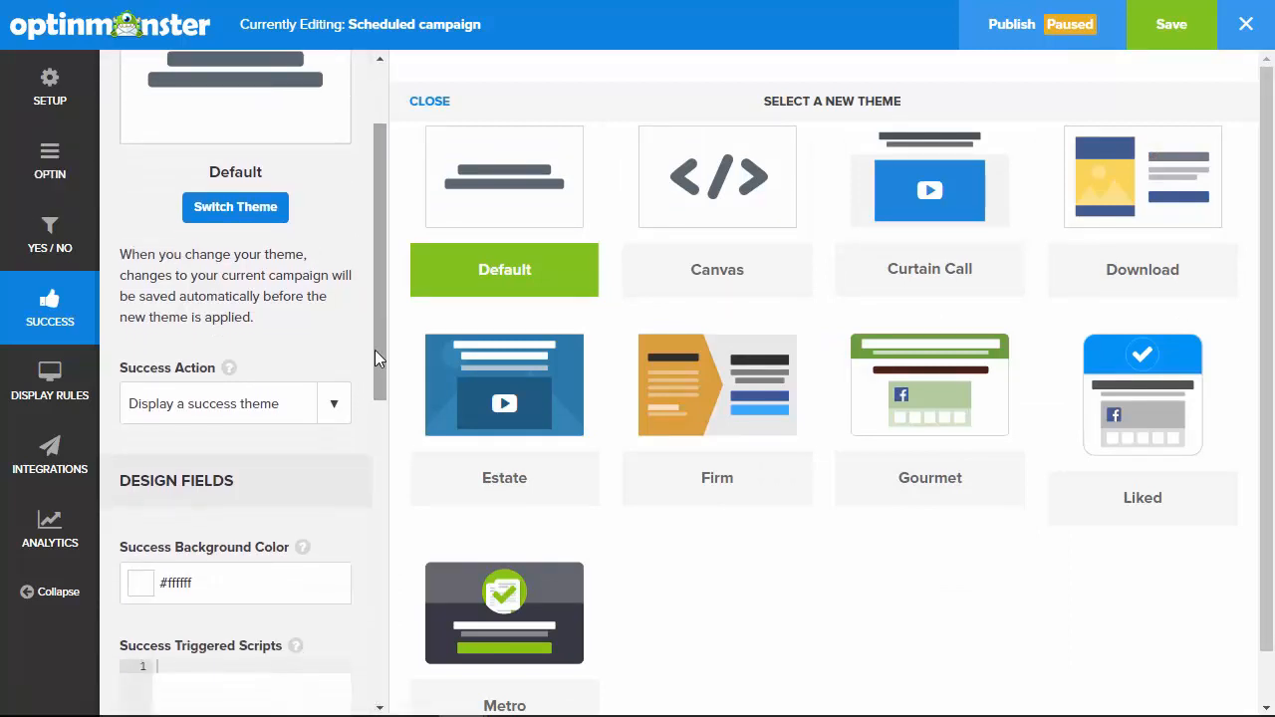
{"action": "left_click", "coordinate": [341, 414]}
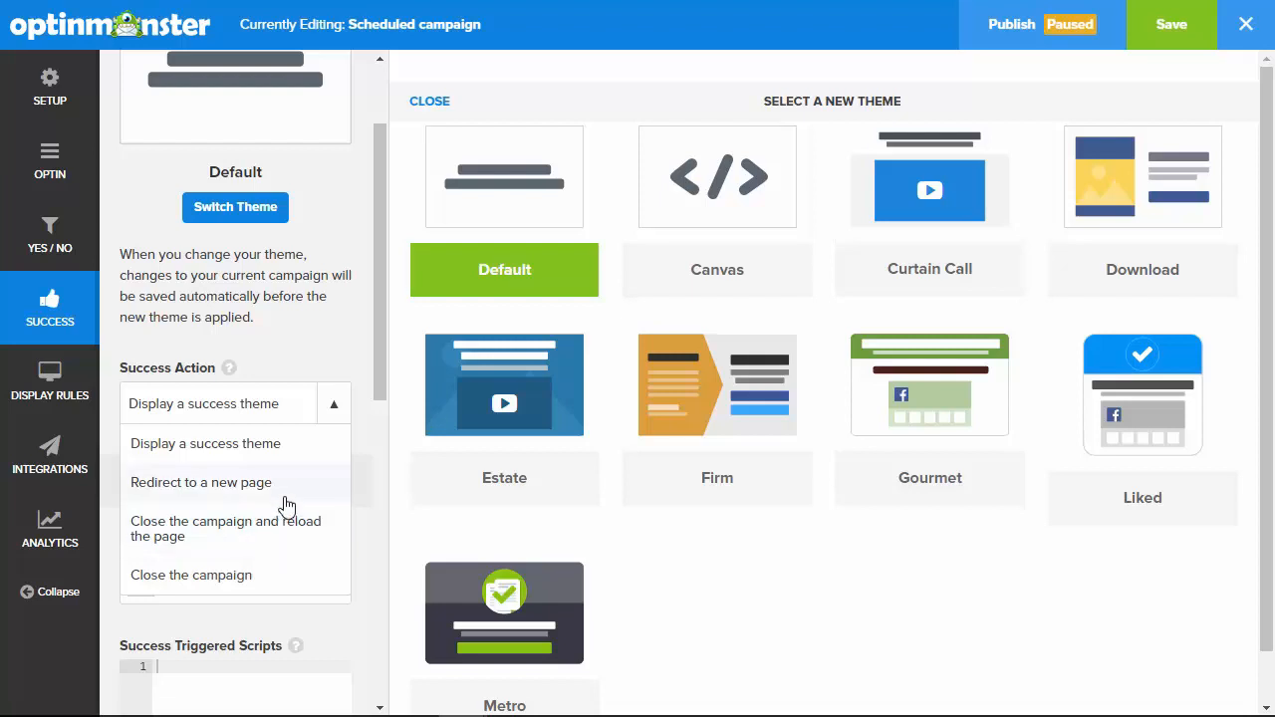
{"action": "left_click", "coordinate": [221, 449]}
{"action": "mouse_move", "coordinate": [1105, 433]}
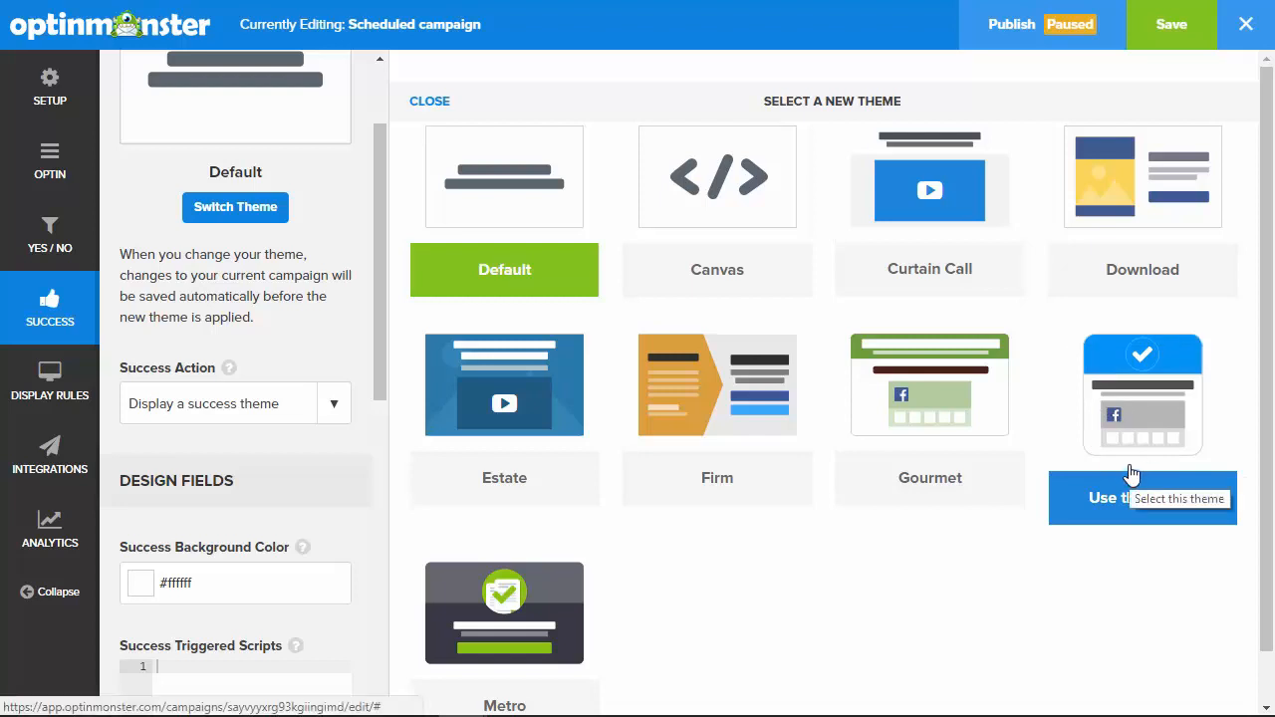
{"action": "mouse_move", "coordinate": [518, 276]}
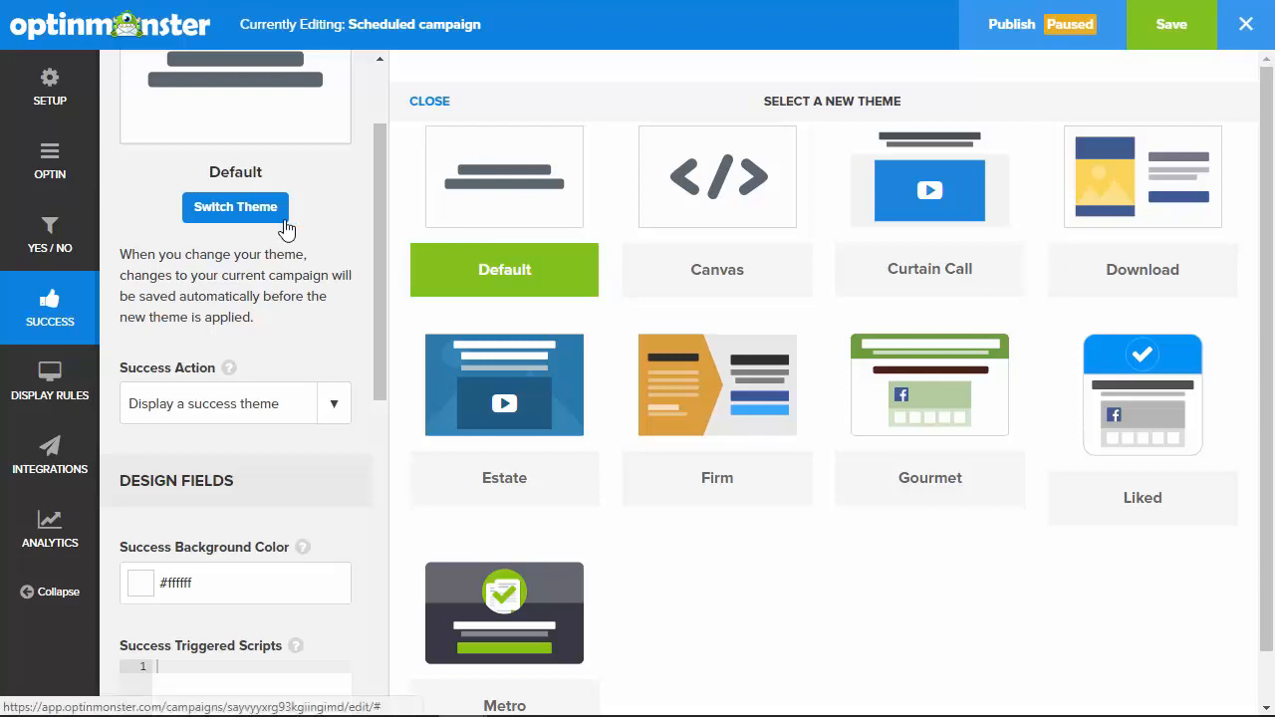
Open the campaign's display rules and inspect the After 'X' seconds rule
{"action": "left_click", "coordinate": [35, 396]}
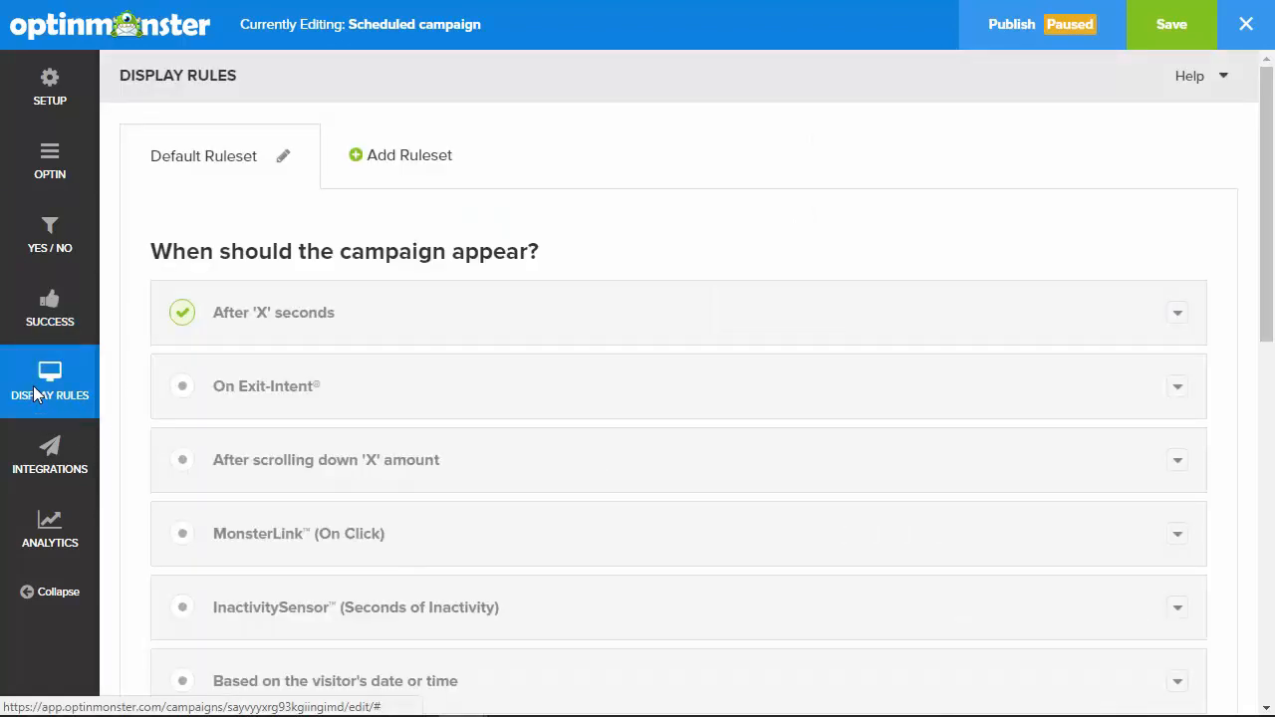
{"action": "scroll", "coordinate": [313, 145], "scroll_direction": "down", "scroll_amount": 1}
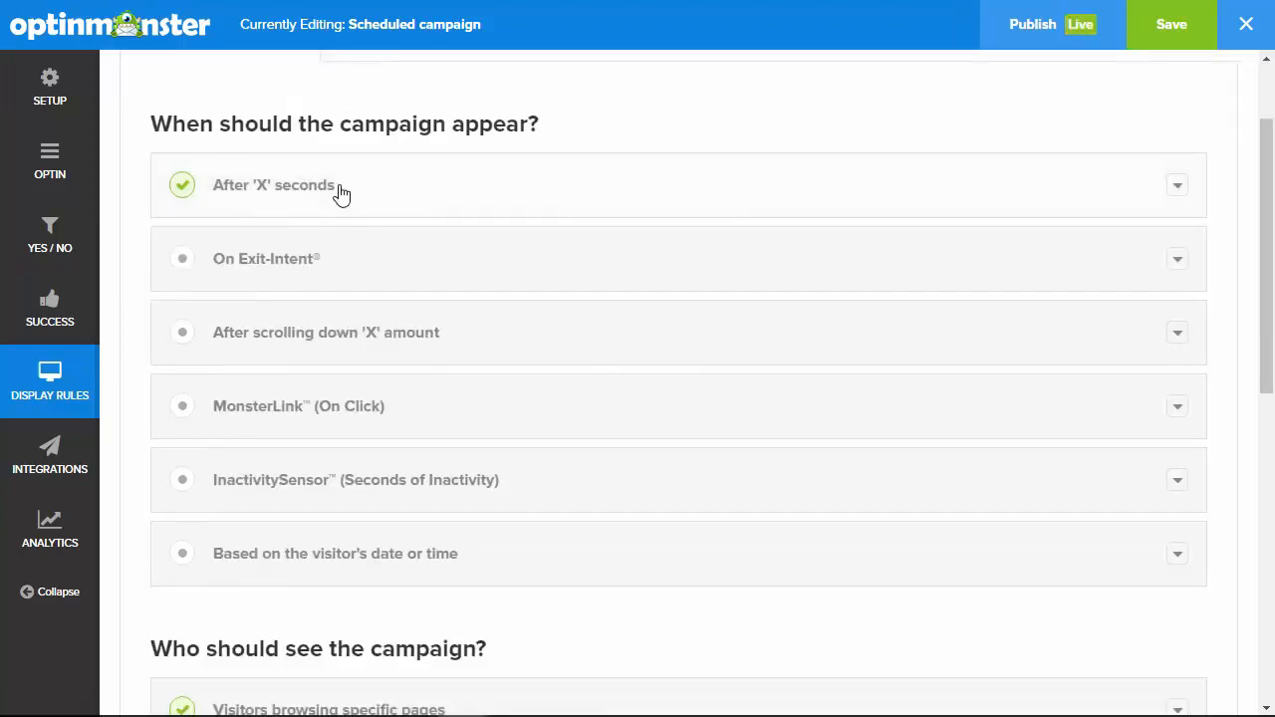
{"action": "left_click", "coordinate": [390, 191]}
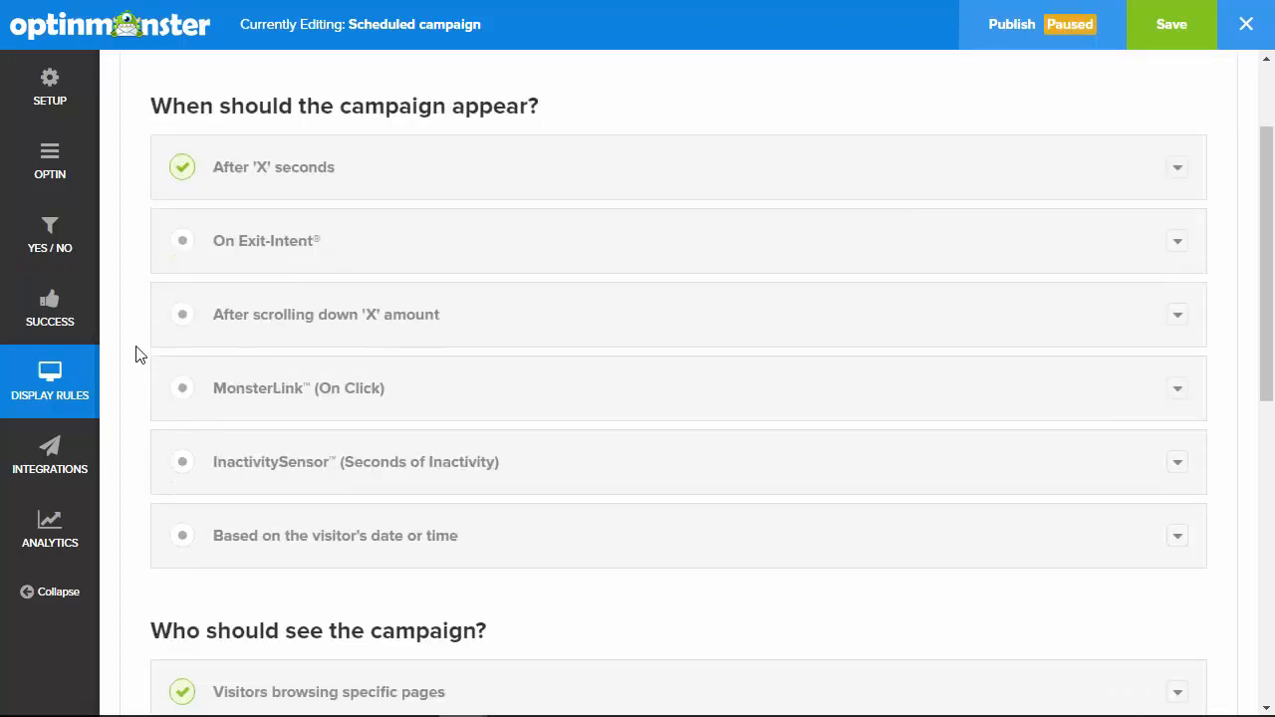
Activate the display rule based on the visitor's date or time
{"action": "scroll", "coordinate": [139, 356], "scroll_direction": "down", "scroll_amount": 2}
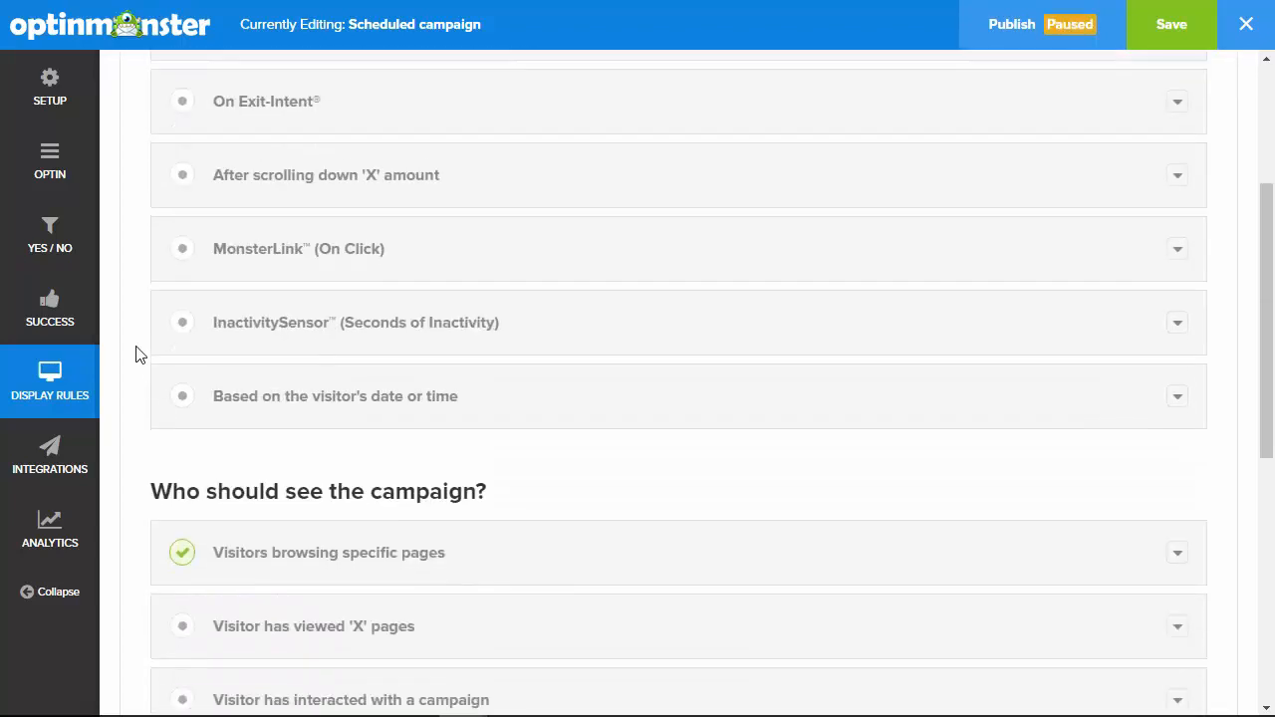
{"action": "left_click", "coordinate": [355, 409]}
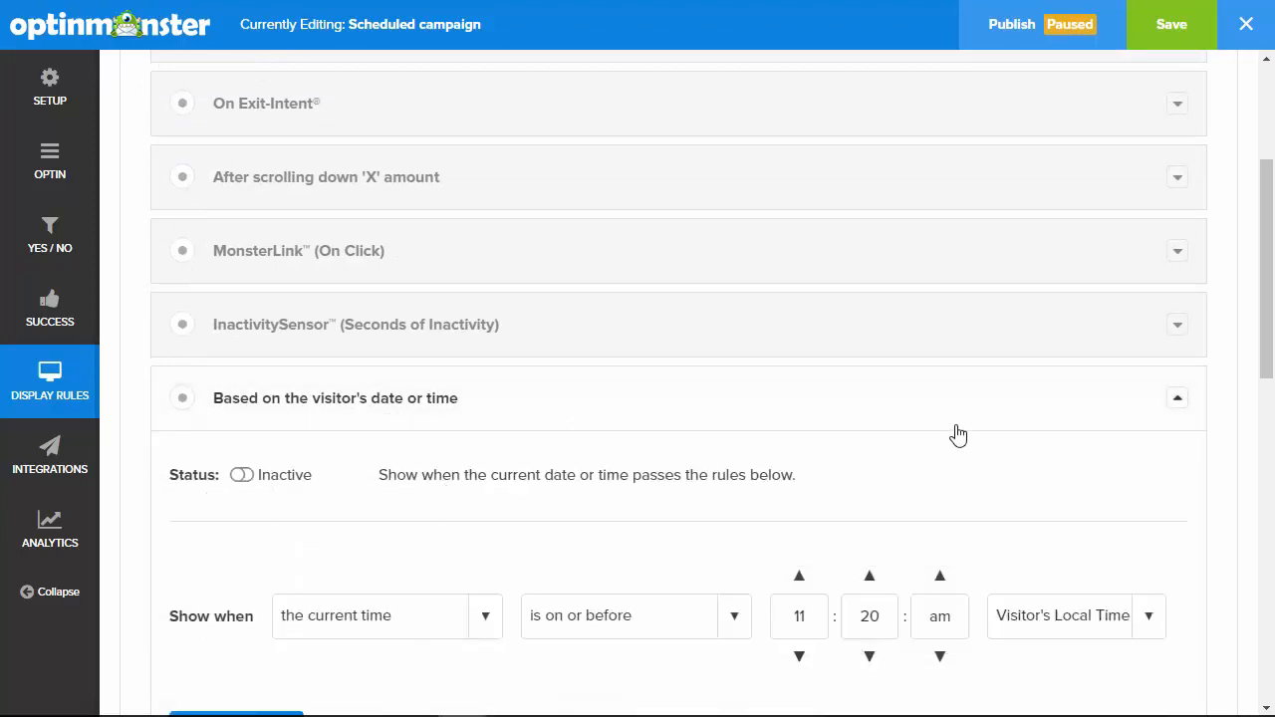
{"action": "scroll", "coordinate": [958, 436], "scroll_direction": "down", "scroll_amount": 2}
{"action": "scroll", "coordinate": [960, 436], "scroll_direction": "down", "scroll_amount": 1}
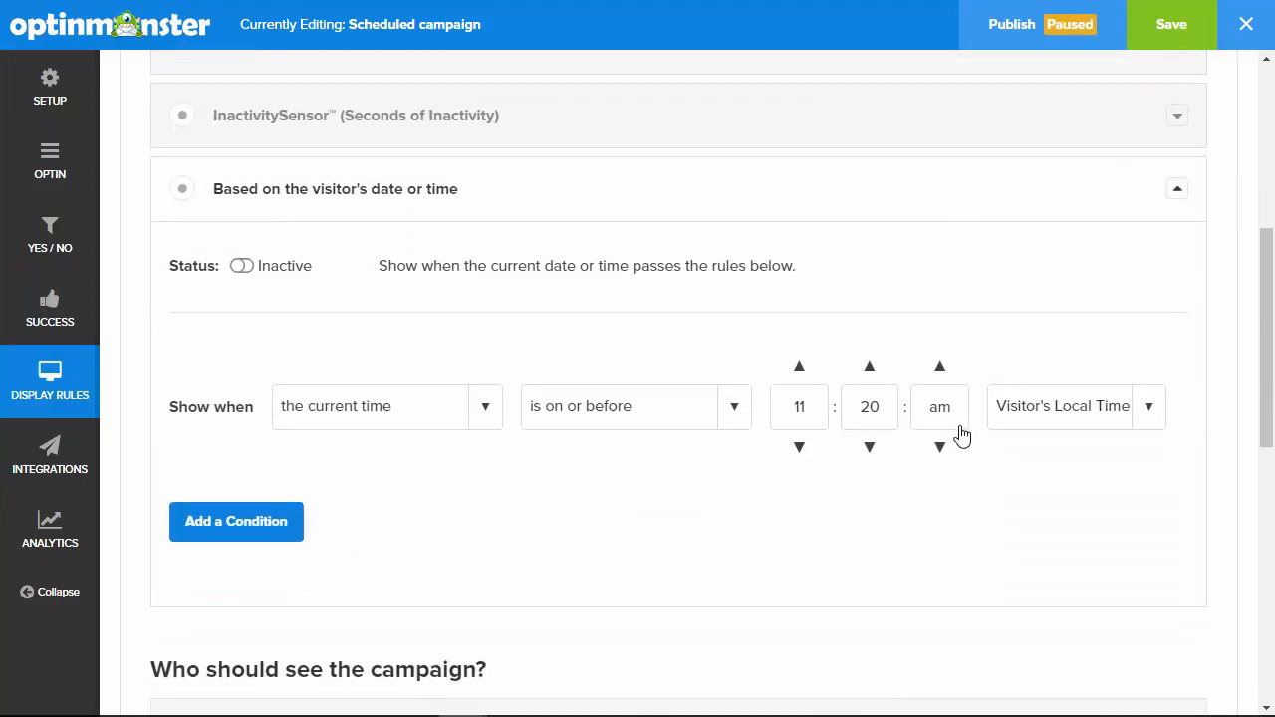
{"action": "left_click", "coordinate": [243, 267]}
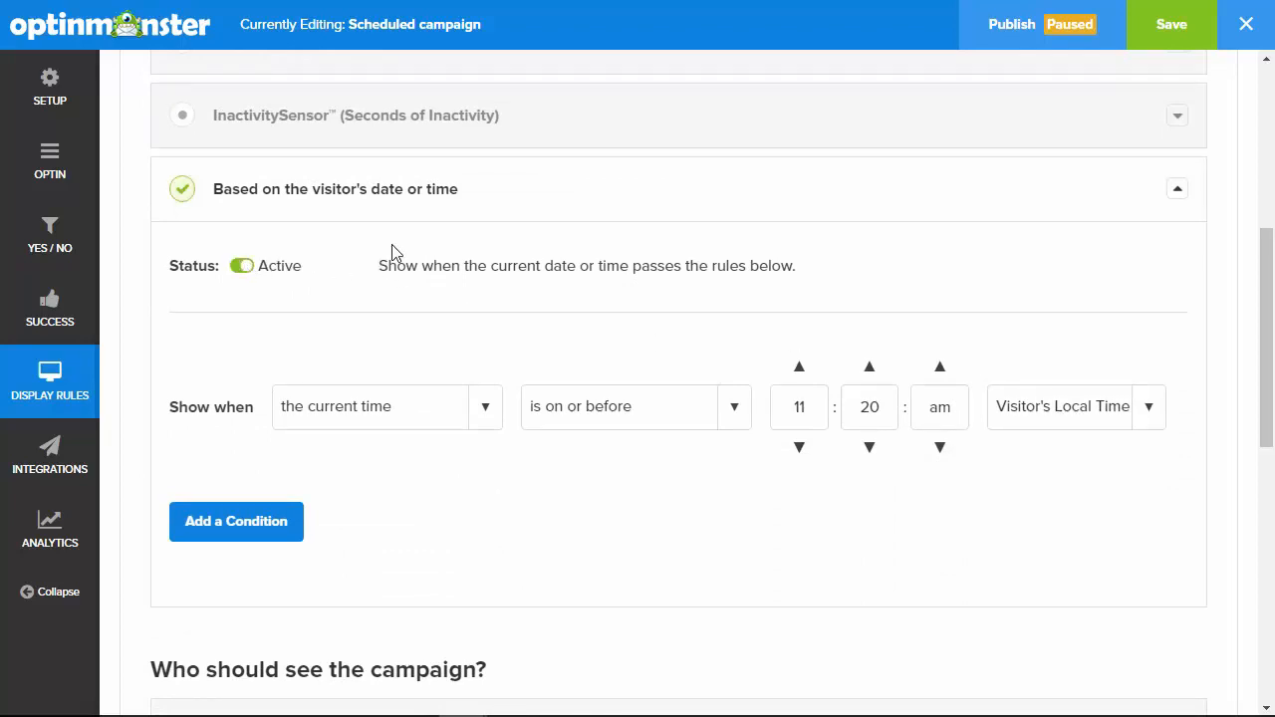
Set the date rule to show the campaign when the current date is on or before 6/30/2017
{"action": "left_click", "coordinate": [364, 414]}
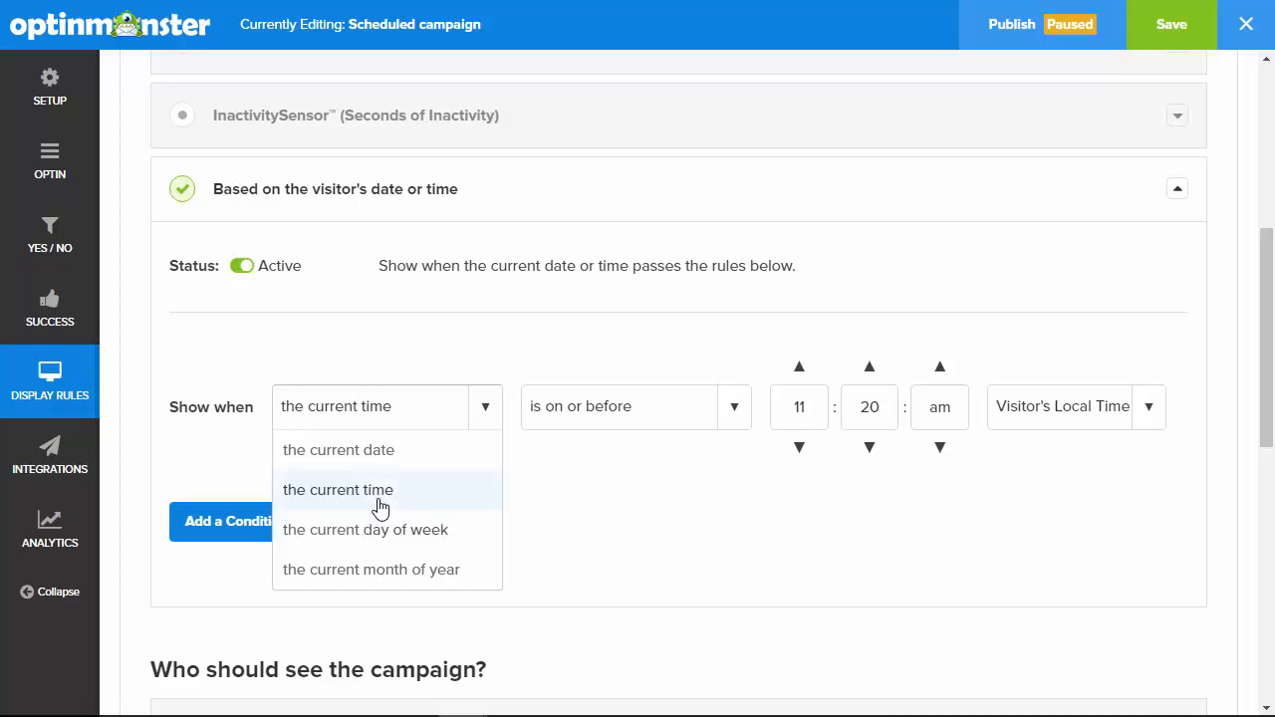
{"action": "left_click", "coordinate": [339, 453]}
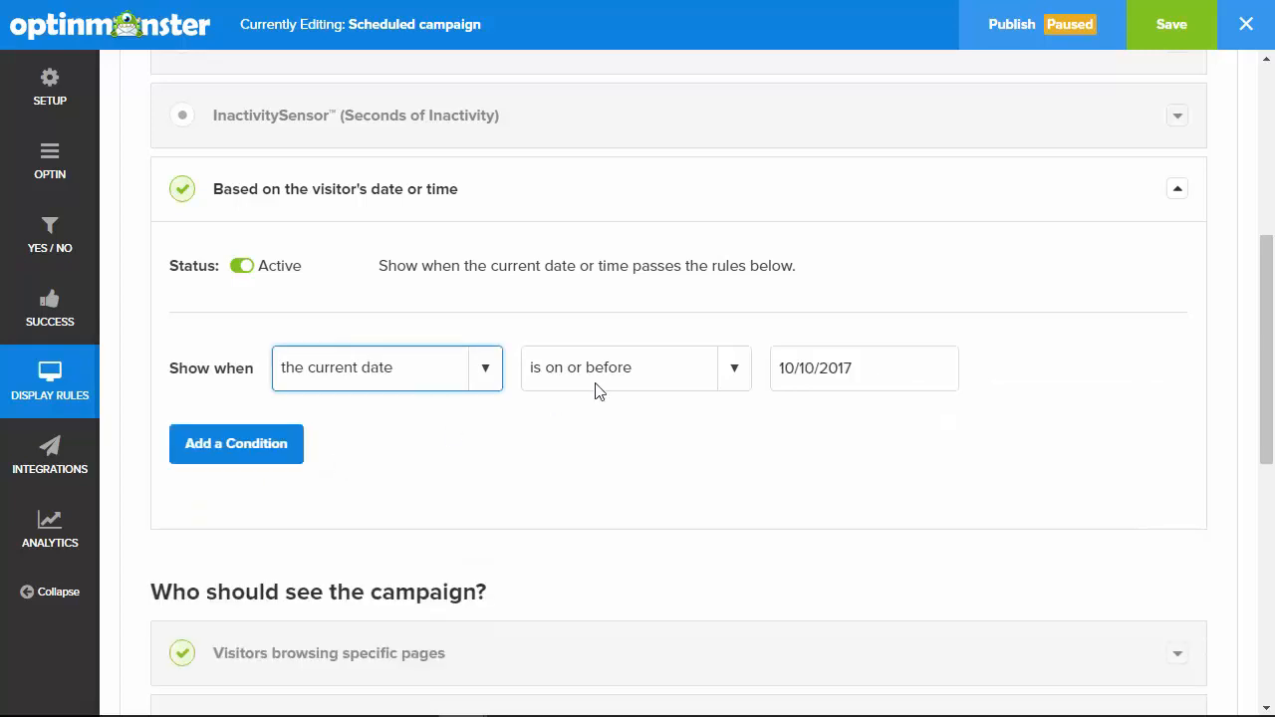
{"action": "left_click", "coordinate": [818, 367]}
{"action": "left_click", "coordinate": [794, 367]}
{"action": "key", "text": "BackSpace"}
{"action": "key", "text": "BackSpace"}
{"action": "type", "text": "6"}
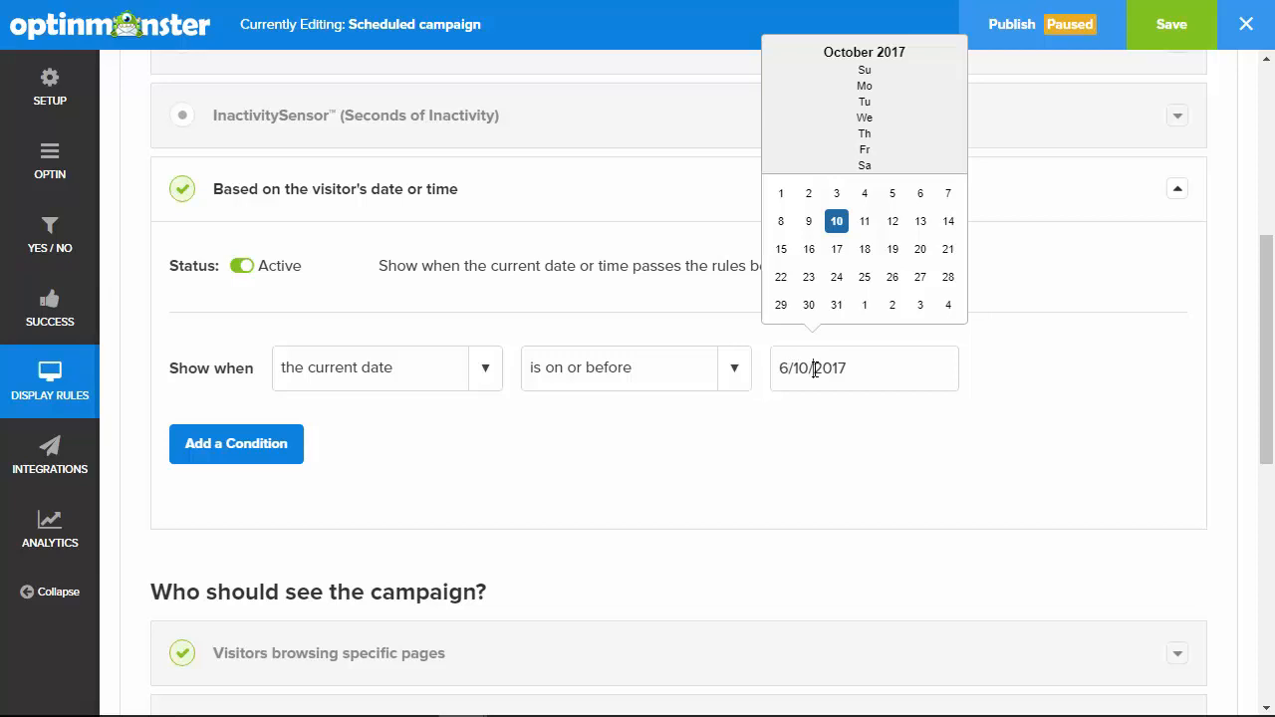
{"action": "double_click", "coordinate": [808, 367]}
{"action": "type", "text": "30"}
{"action": "left_click", "coordinate": [794, 452]}
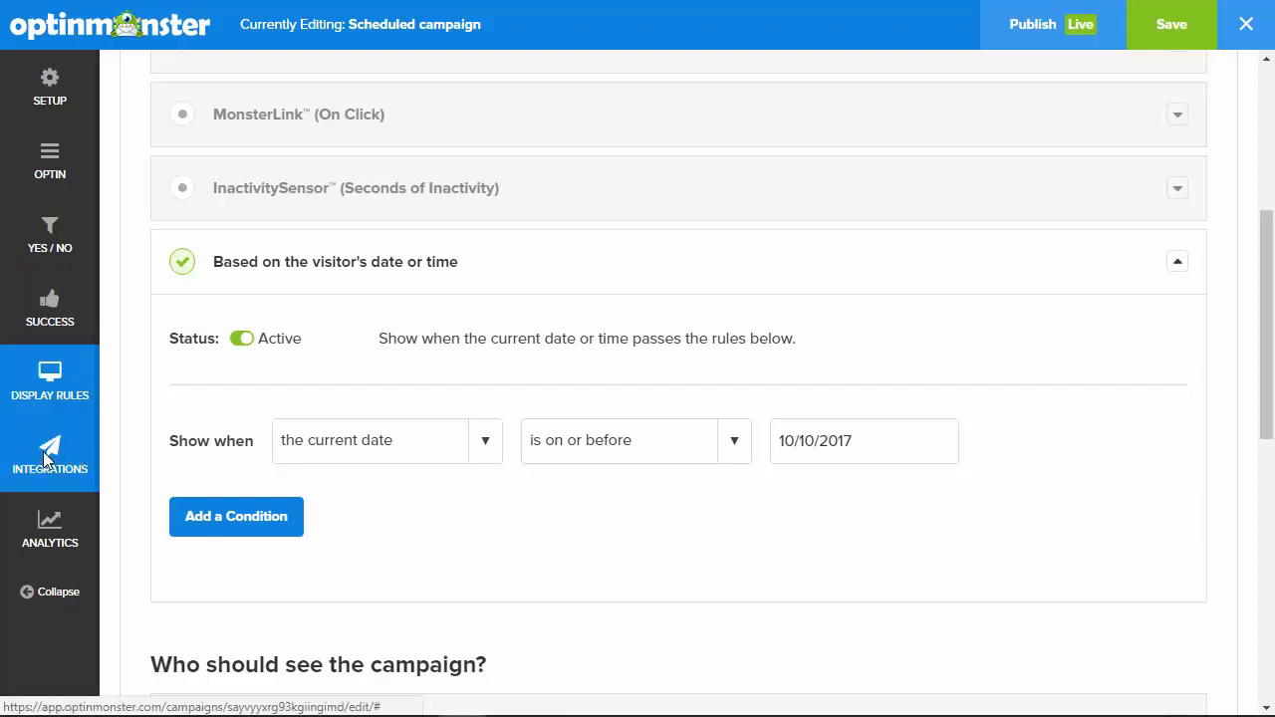
Add a new integration to the campaign with MailChimp as the email provider
{"action": "left_click", "coordinate": [82, 453]}
{"action": "left_click", "coordinate": [289, 172]}
{"action": "left_click", "coordinate": [236, 327]}
{"action": "type", "text": "mail"}
{"action": "left_click", "coordinate": [239, 430]}
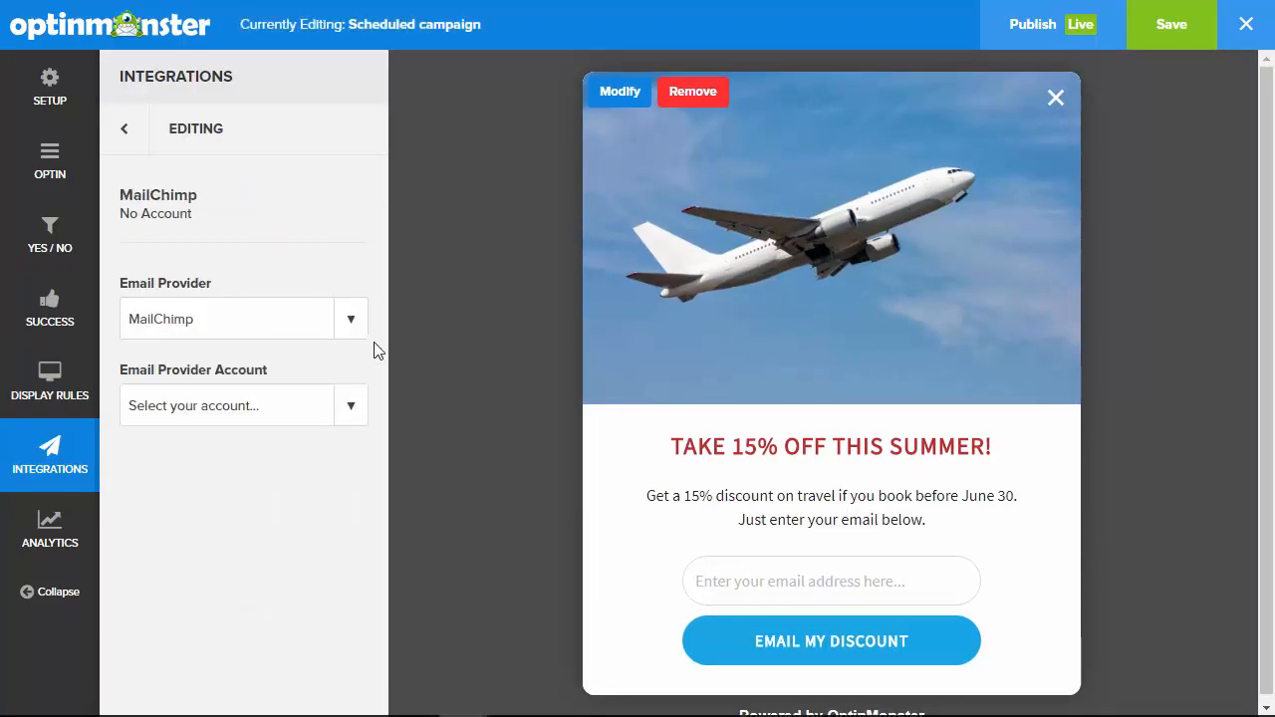
Look through the available email providers and the account choices for the MailChimp integration
{"action": "left_click", "coordinate": [354, 321]}
{"action": "left_click_drag", "start_coordinate": [360, 538], "coordinate": [357, 609]}
{"action": "left_click", "coordinate": [408, 375]}
{"action": "left_click", "coordinate": [354, 410]}
{"action": "left_click", "coordinate": [257, 521]}
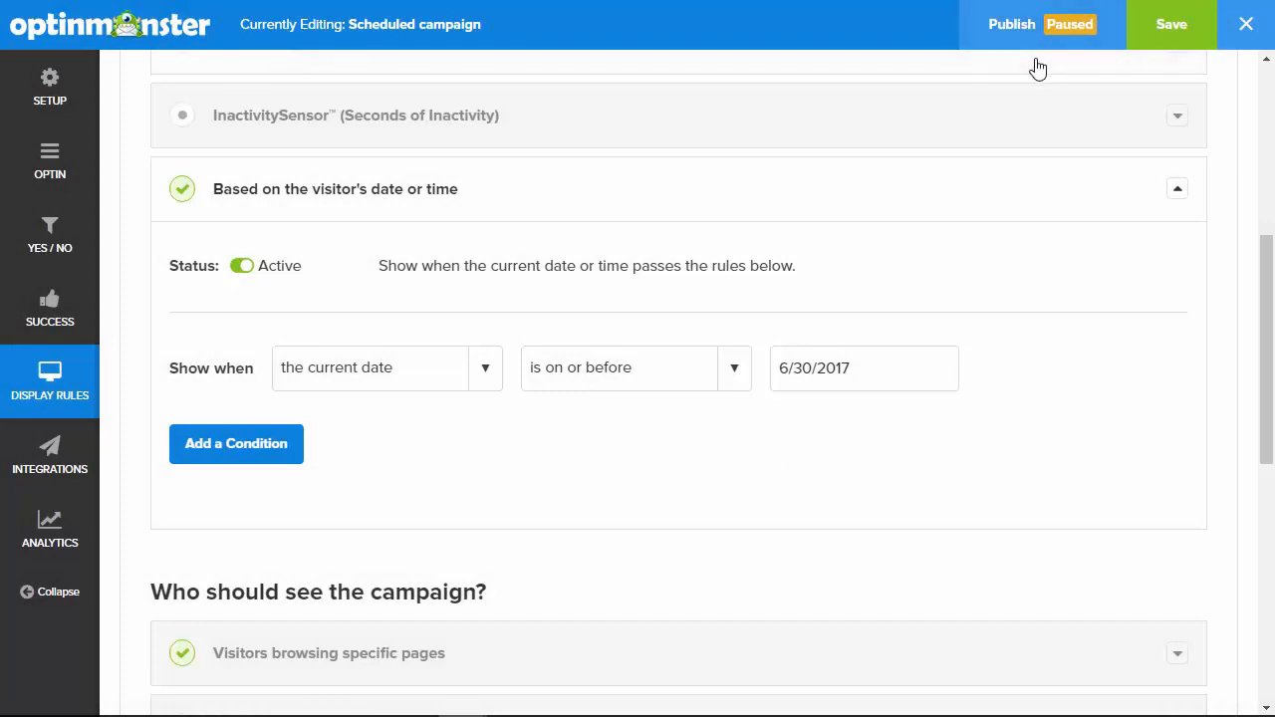
Save the campaign and publish it live on the website Start a WP (startawpsite.com)
{"action": "left_click", "coordinate": [1174, 25]}
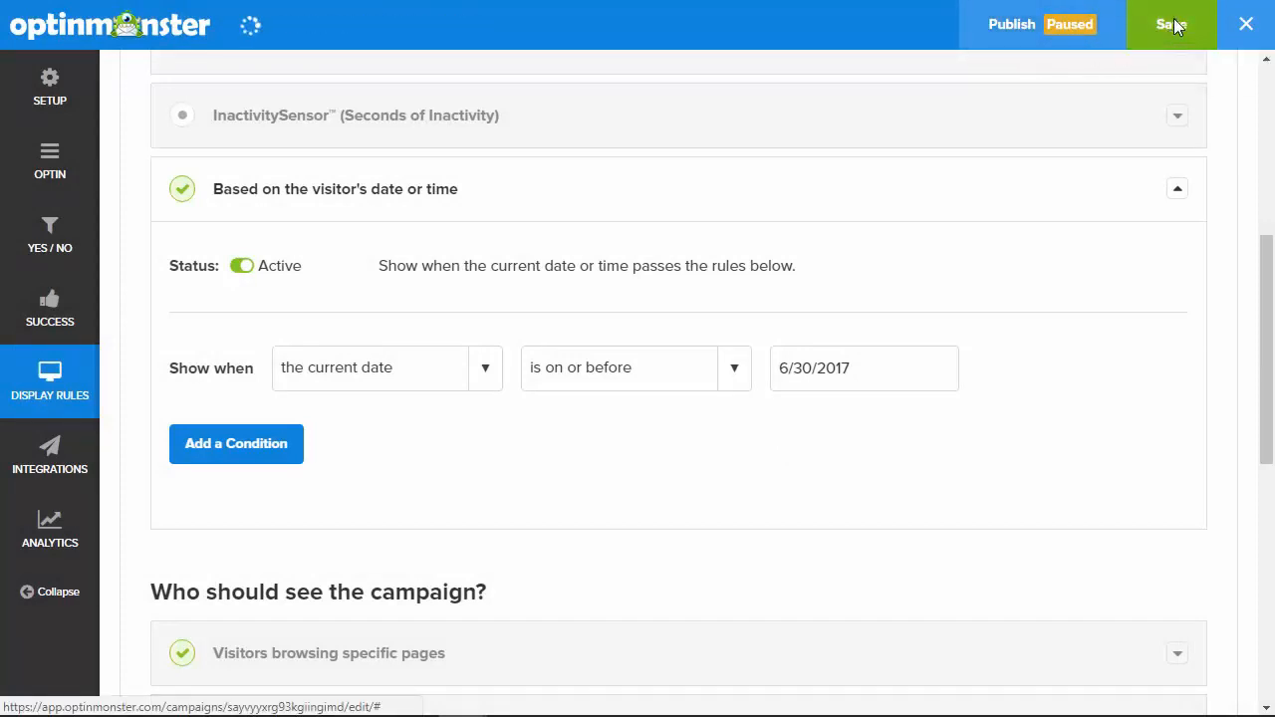
{"action": "left_click", "coordinate": [1041, 29]}
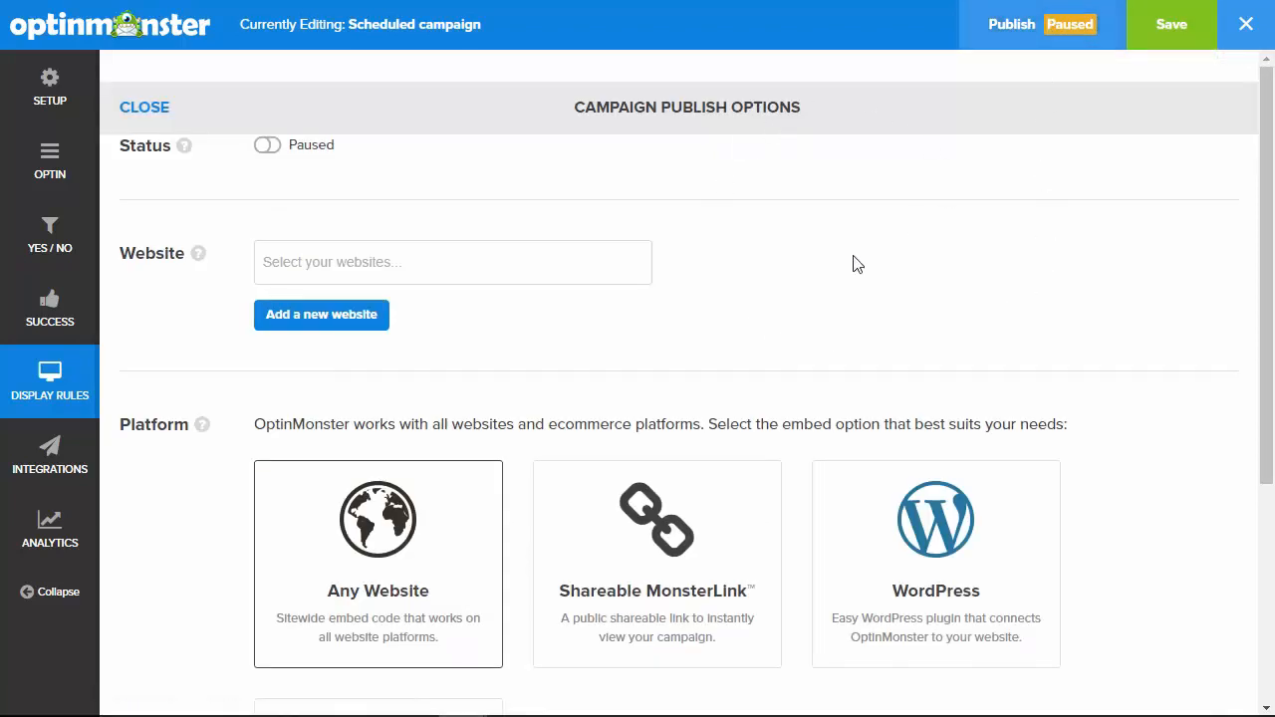
{"action": "left_click", "coordinate": [440, 266]}
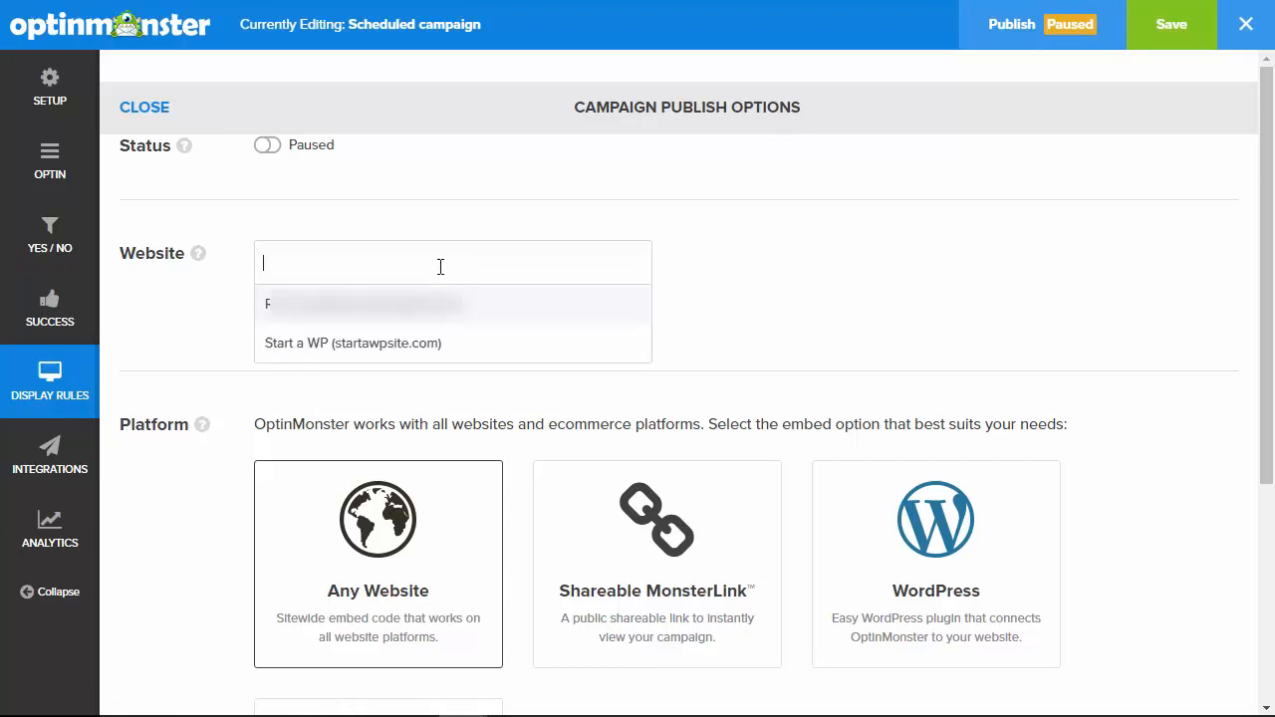
{"action": "left_click", "coordinate": [385, 346]}
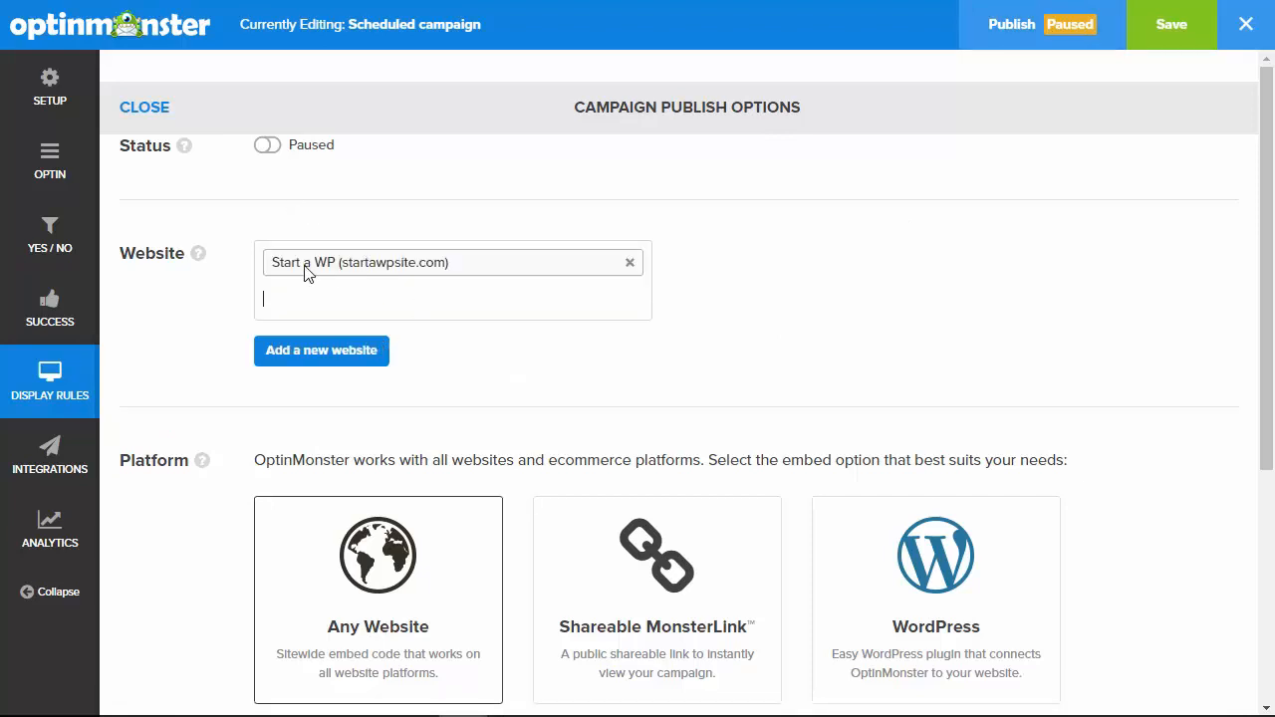
{"action": "left_click", "coordinate": [267, 145]}
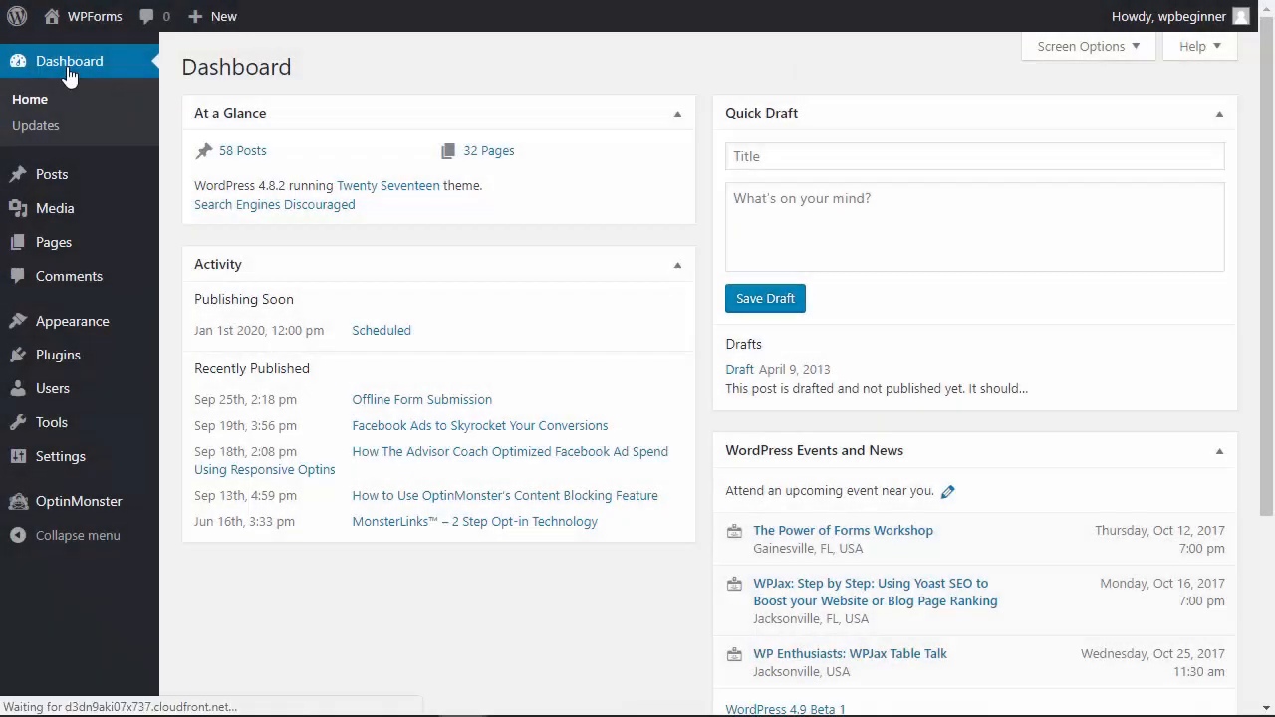
Switch to the WordPress dashboard and refresh the optins of the OptinMonster plugin
{"action": "left_click", "coordinate": [63, 512]}
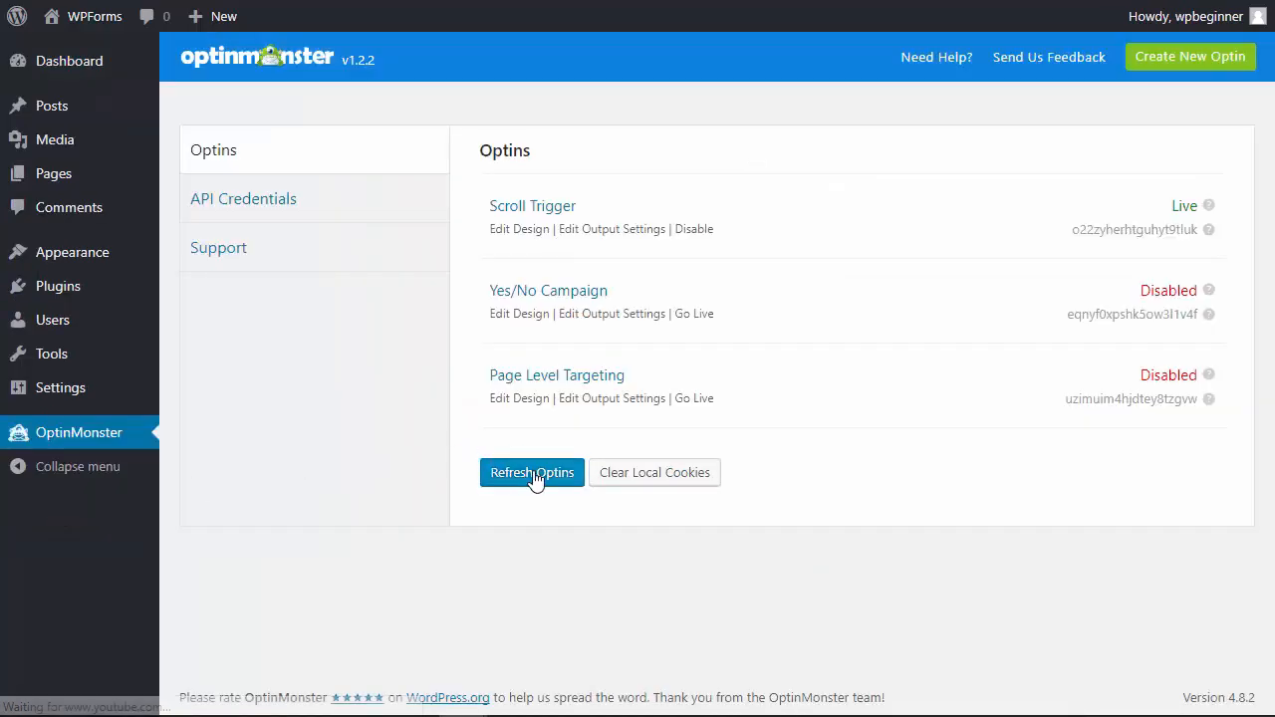
{"action": "left_click", "coordinate": [533, 476]}
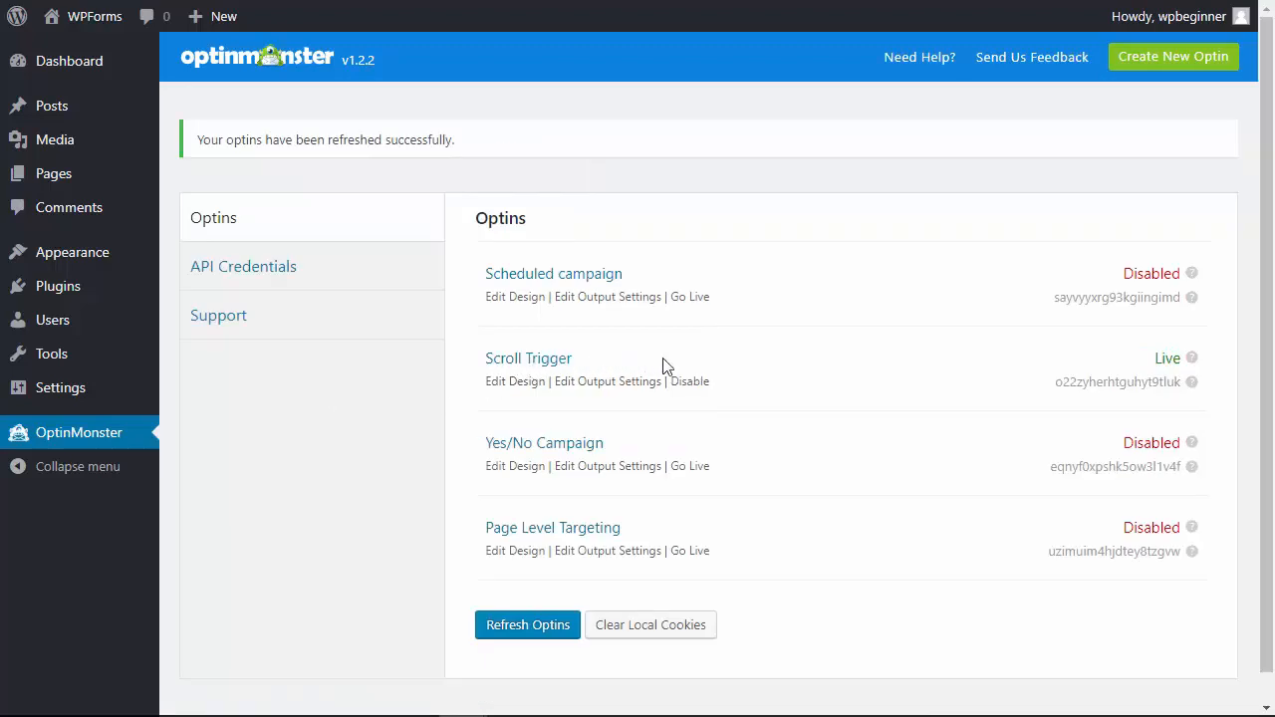
Disable the Scroll Trigger optin and make the Scheduled campaign optin go live
{"action": "left_click", "coordinate": [702, 390]}
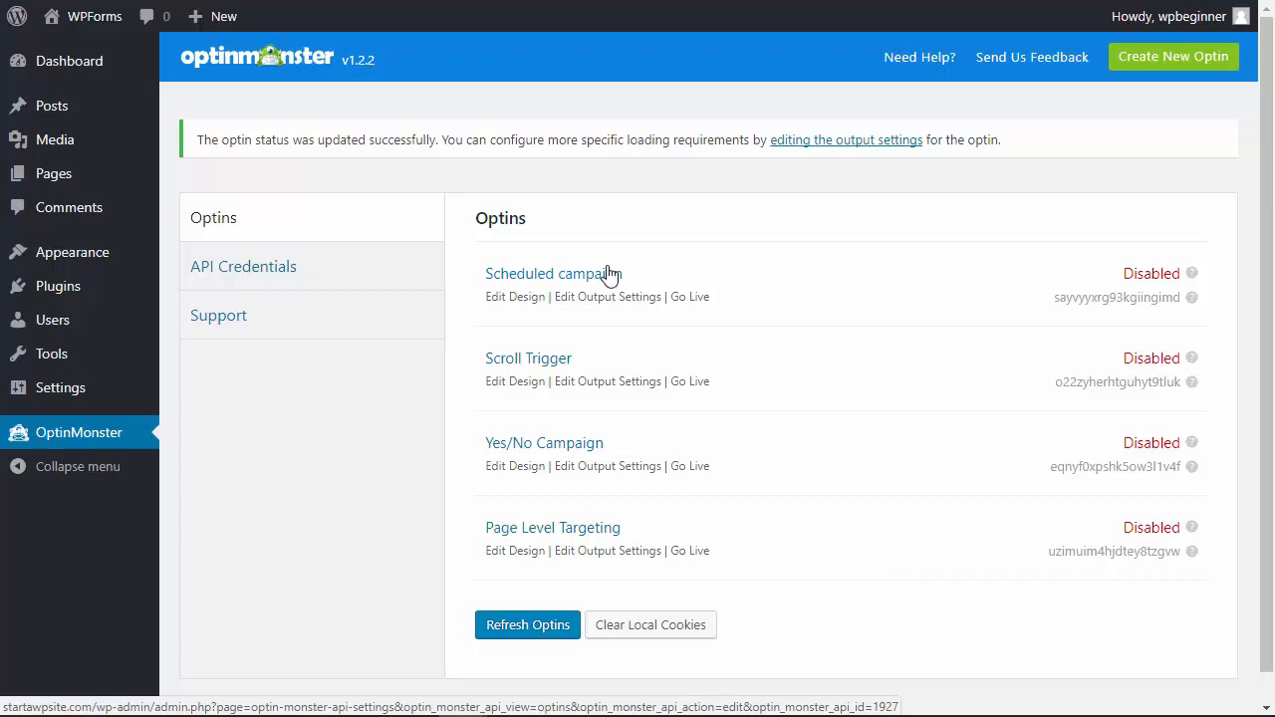
{"action": "mouse_move", "coordinate": [1166, 280]}
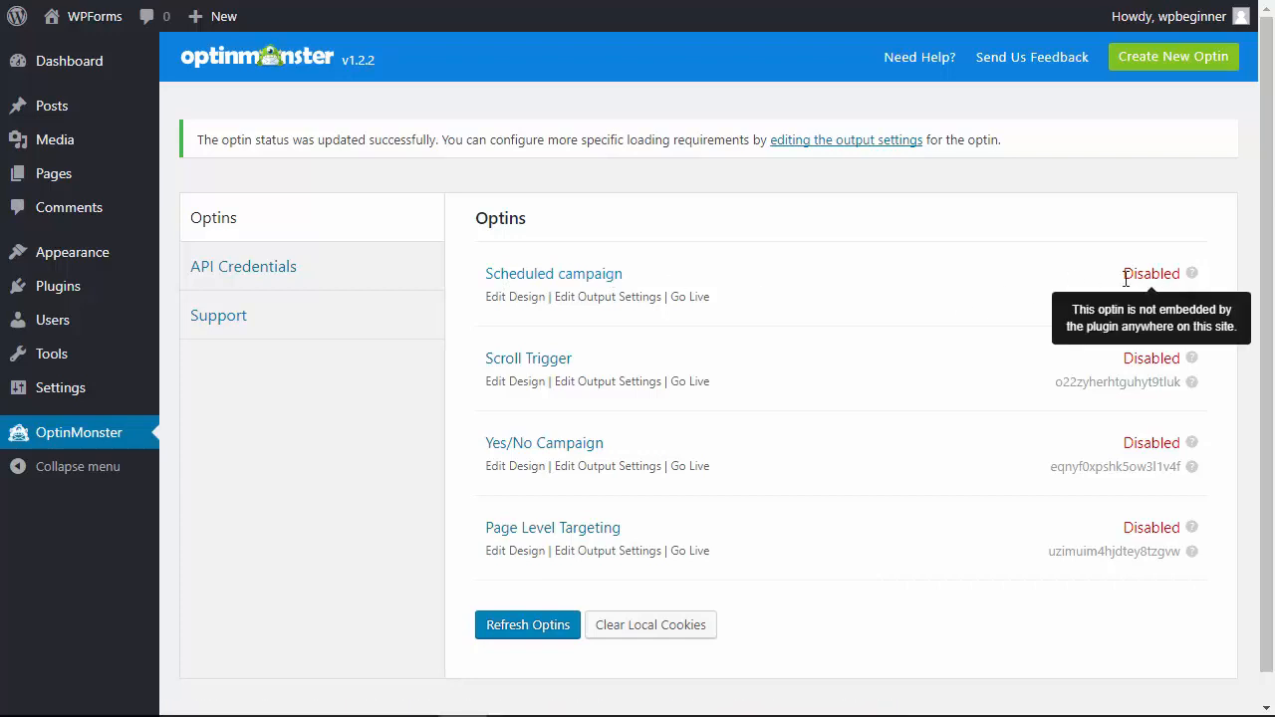
{"action": "left_click", "coordinate": [690, 297]}
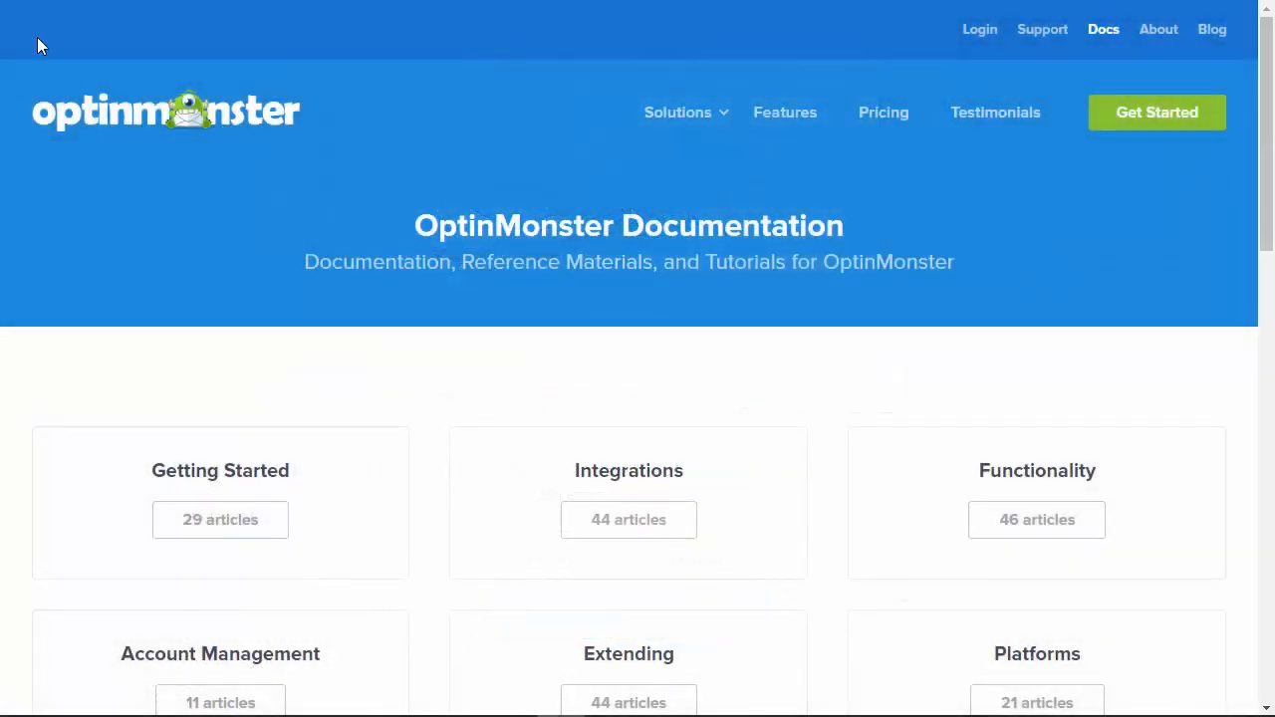
Switch to the OptinMonster documentation site and search it for "pop up"
{"action": "scroll", "coordinate": [472, 380], "scroll_direction": "down", "scroll_amount": 7}
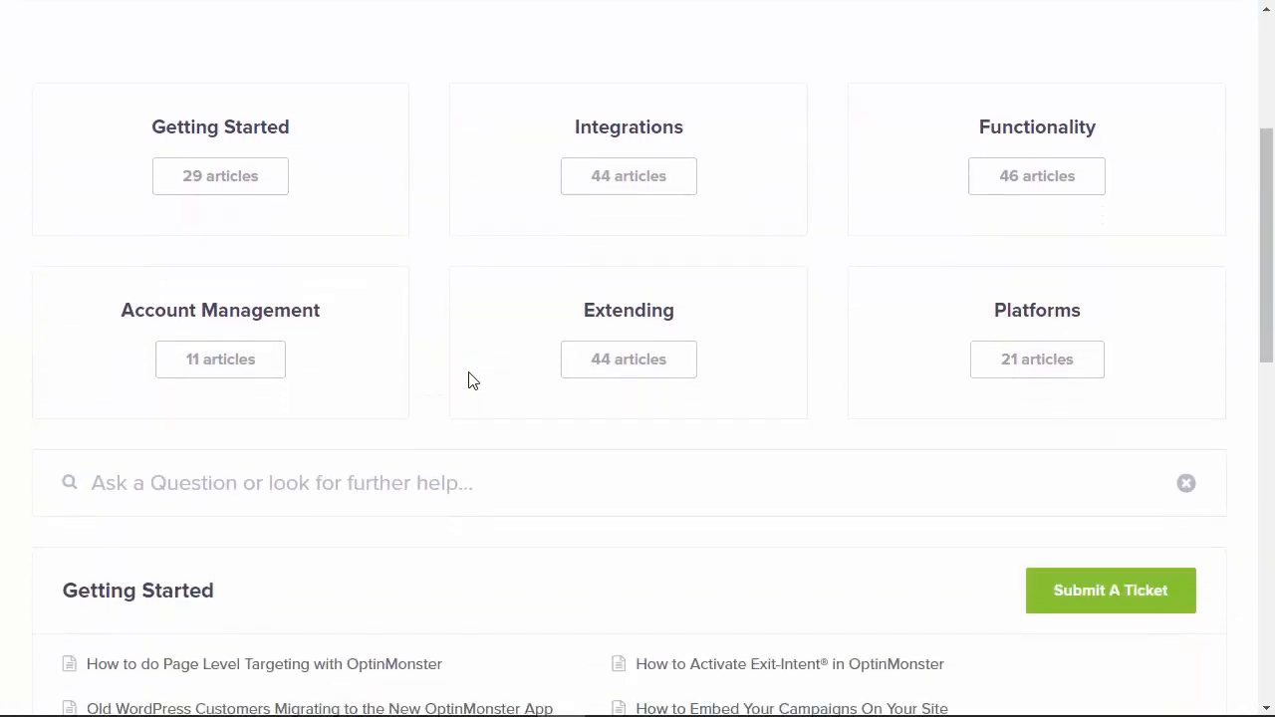
{"action": "left_click", "coordinate": [394, 154]}
{"action": "type", "text": "pop up"}
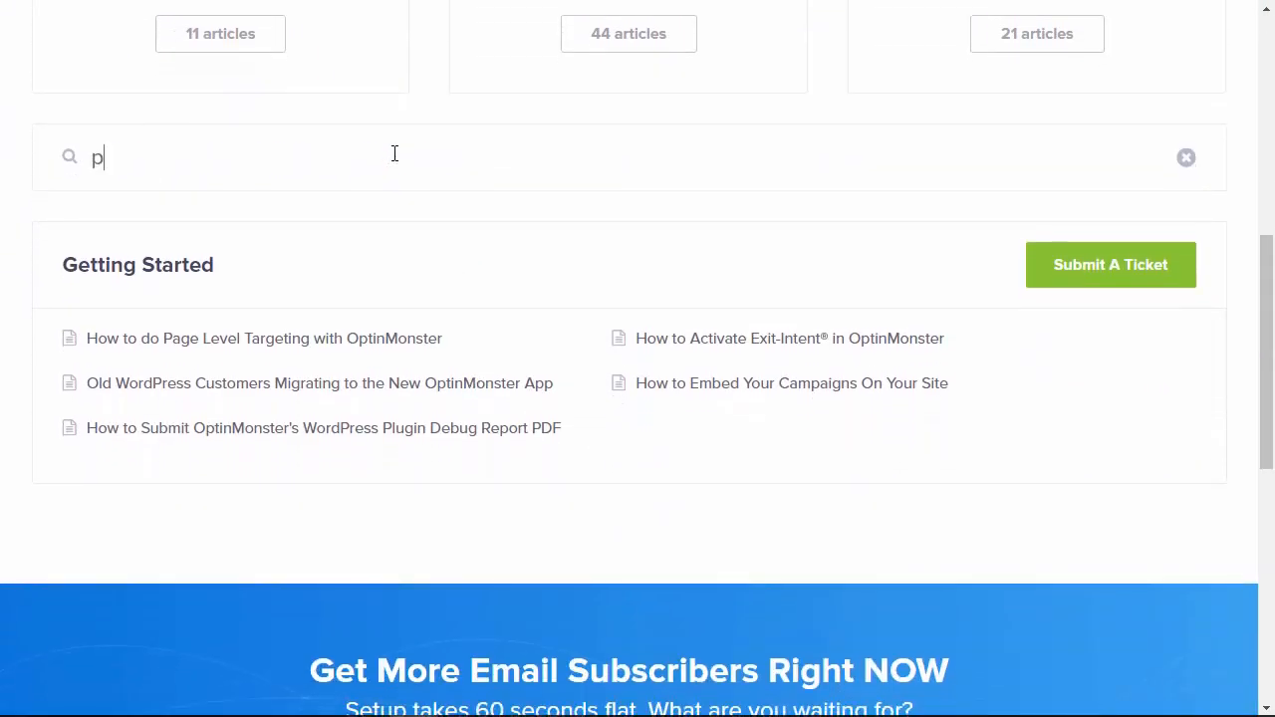